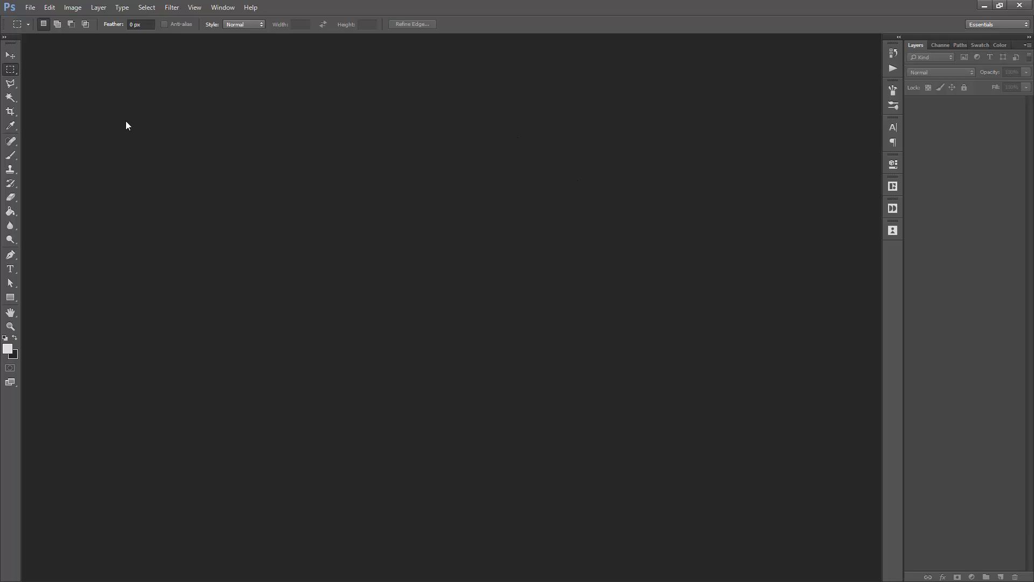
Step: Open the file Export File - Post from the Product Files folder
click(11, 55)
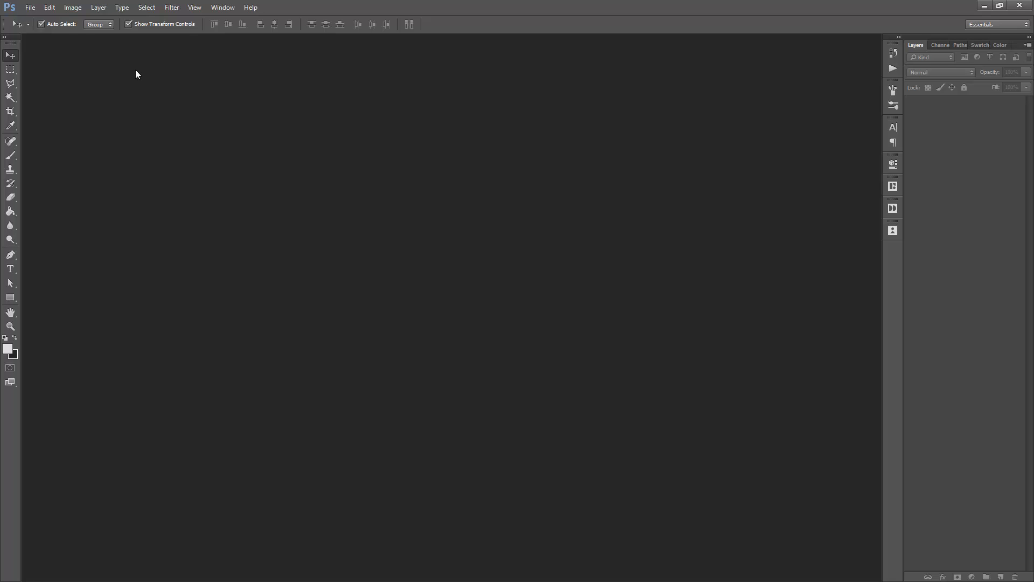
click(30, 7)
click(42, 29)
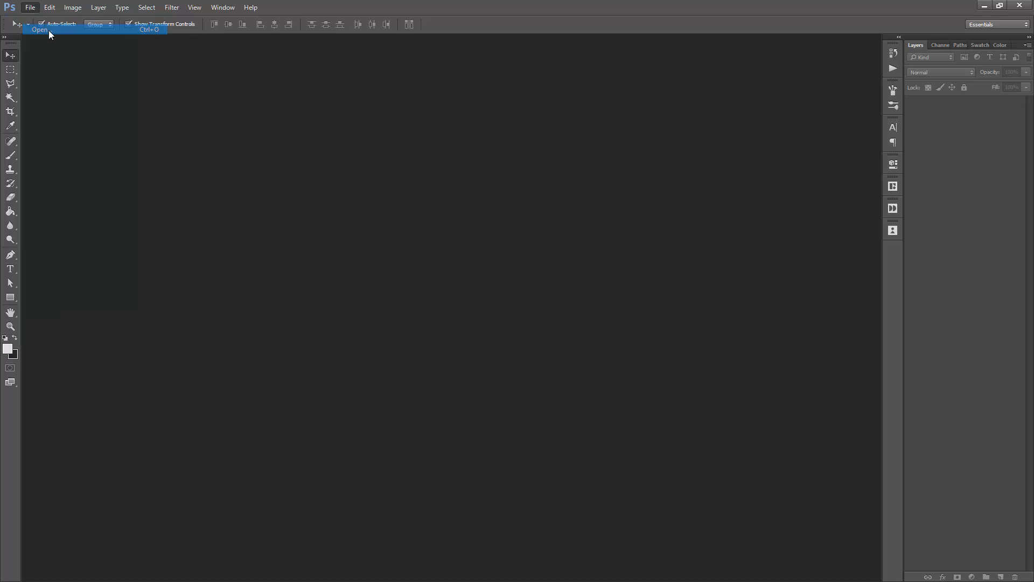
click(99, 87)
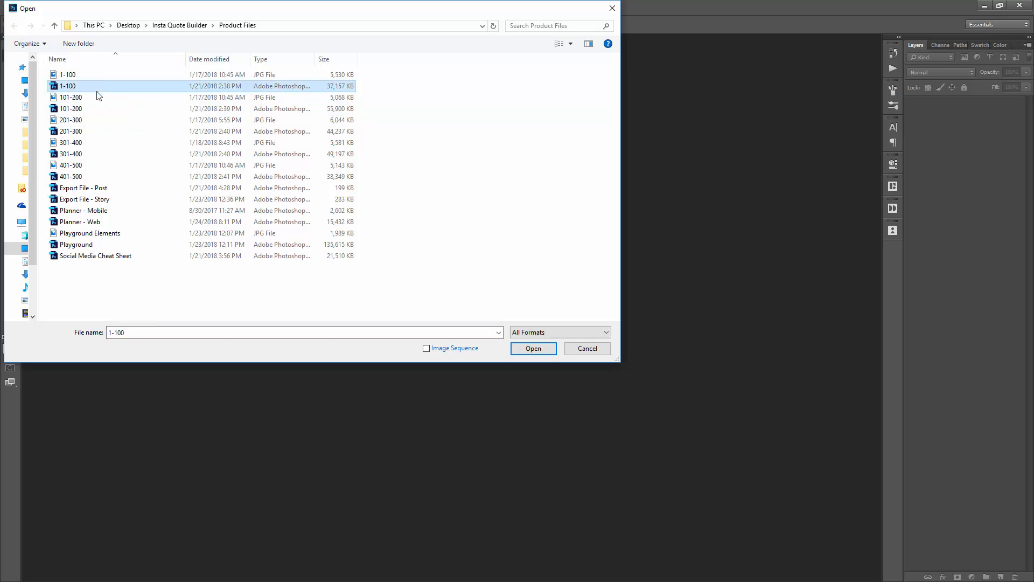
double_click(110, 191)
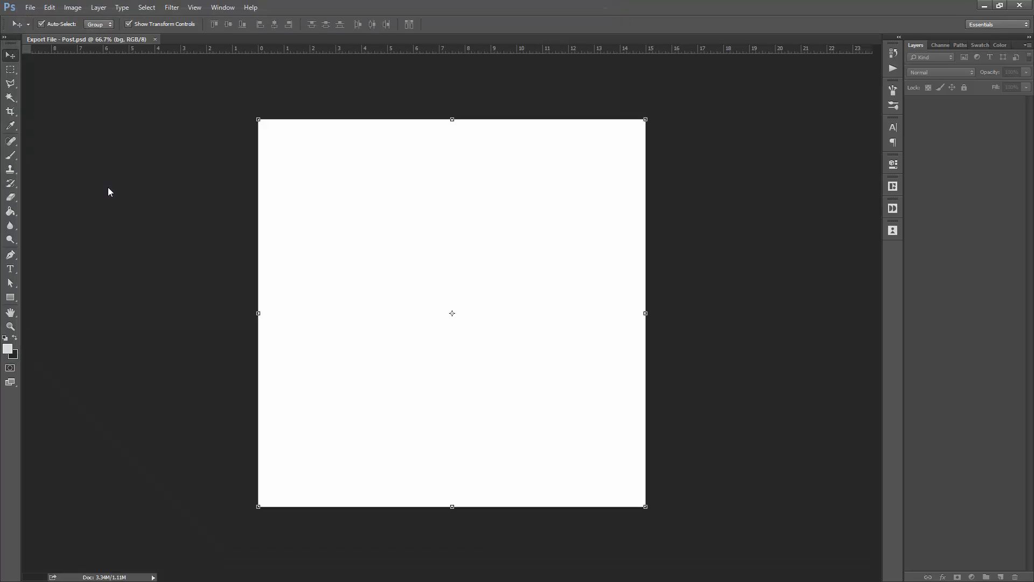
Step: Open the Photoshop file 1-100 and make all of its numbered template groups, 1 to 100, visible
click(30, 7)
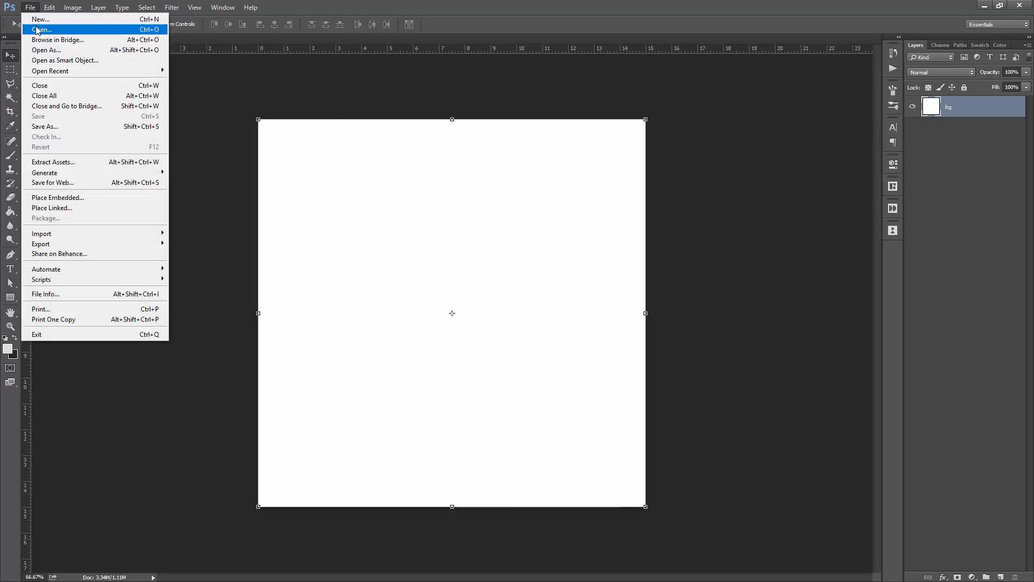
click(43, 29)
double_click(69, 86)
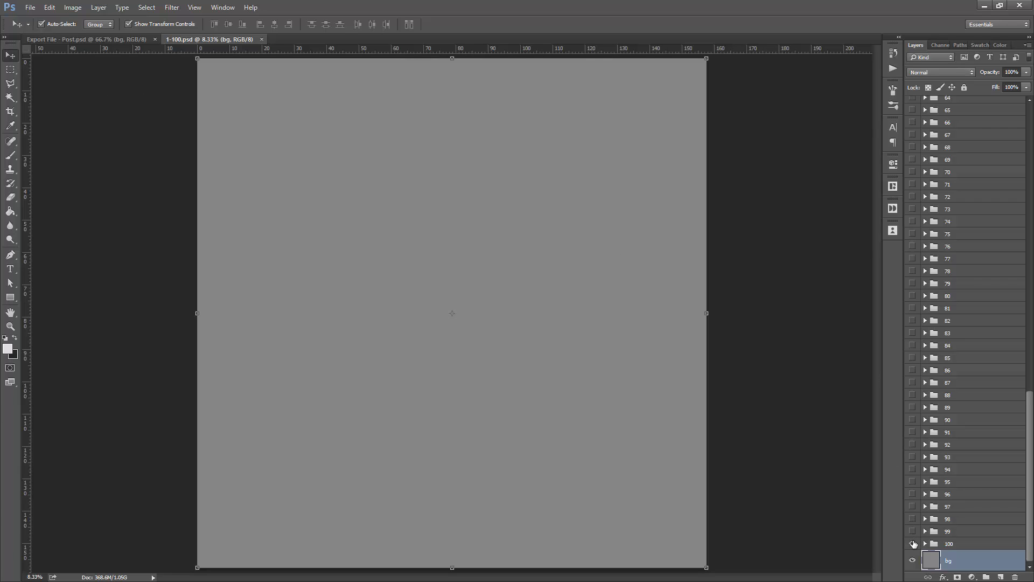
drag(911, 517, 905, 387)
drag(907, 235, 902, 68)
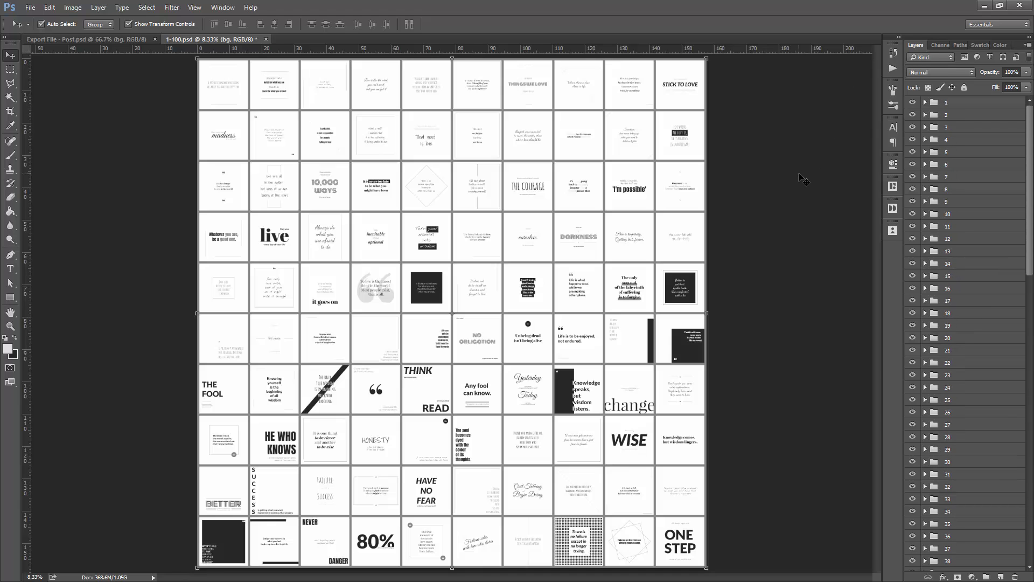
click(762, 192)
Step: Copy template group 26 from 1-100.psd into Export File - Post.psd and centre it both ways on the canvas
click(119, 41)
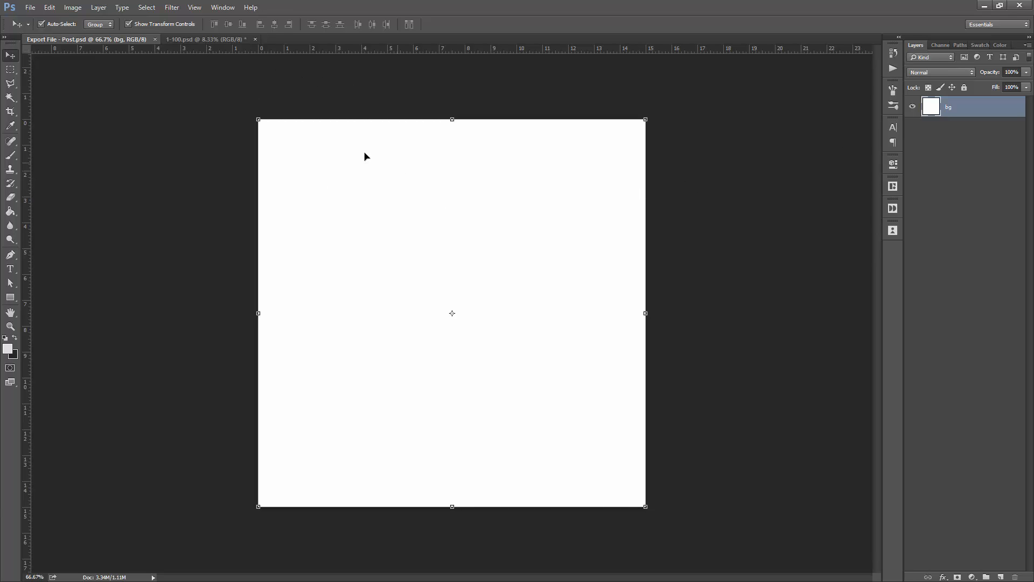
click(194, 40)
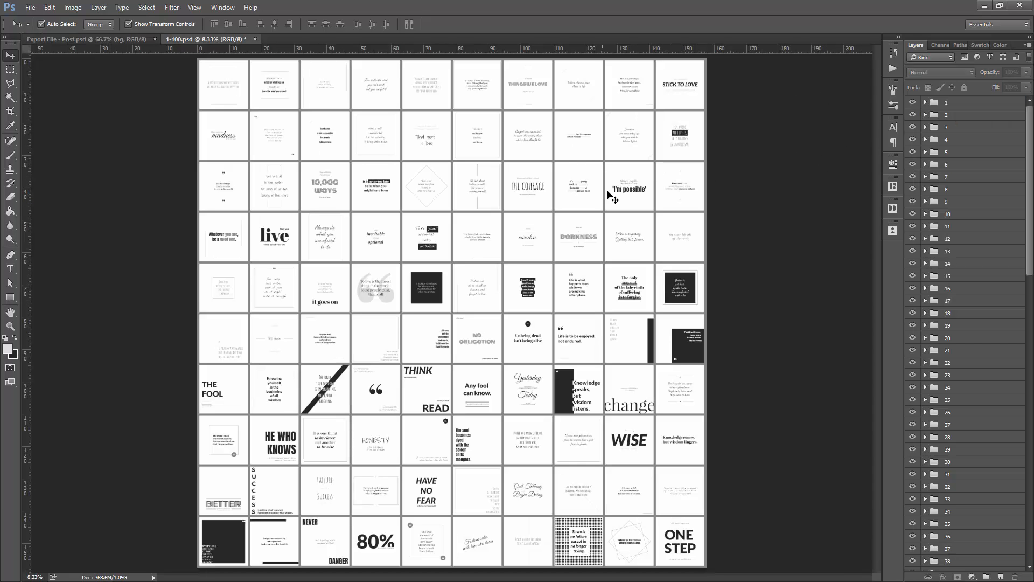
drag(484, 177, 452, 162)
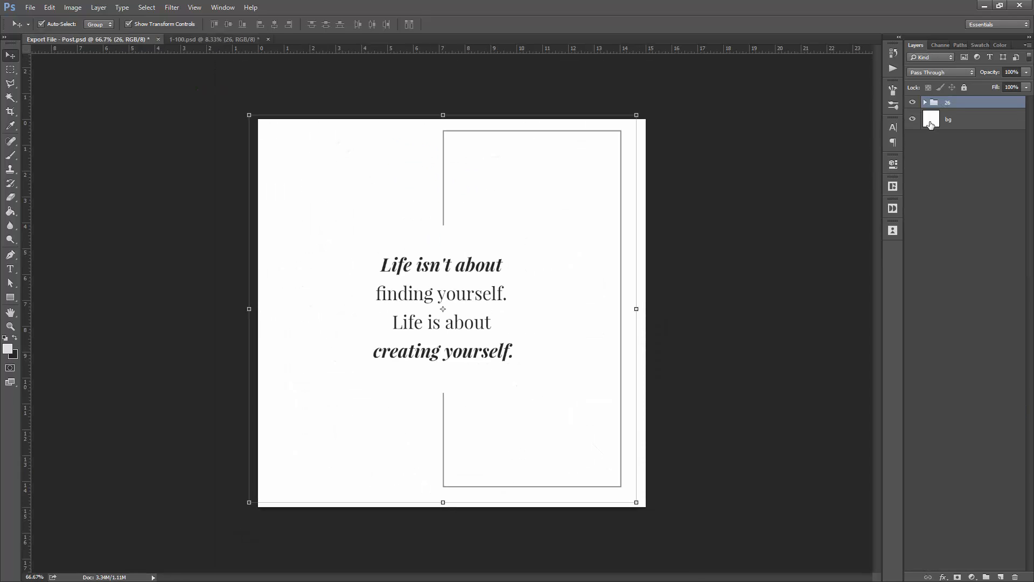
ctrl+click(931, 125)
click(228, 25)
click(274, 24)
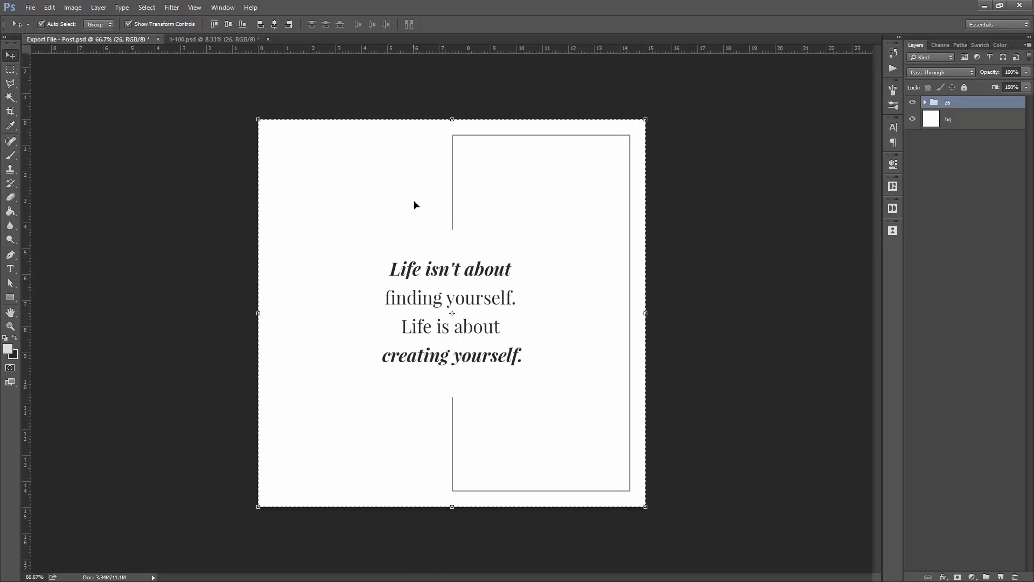
key(ctrl+d)
Step: Ungroup template 26 and eliminate its own bg layer, keeping the document's original bg layer
right_click(994, 105)
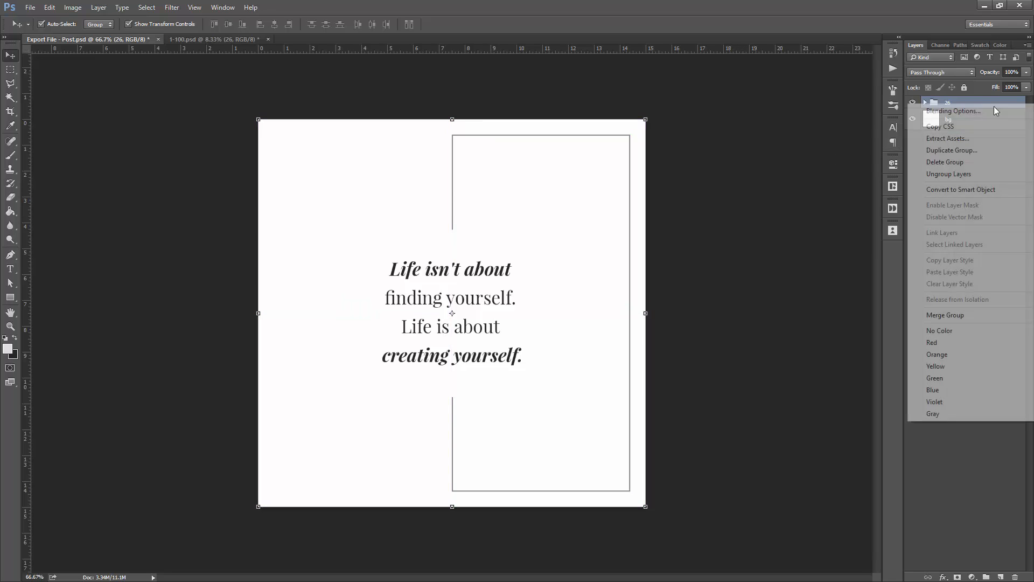
click(990, 174)
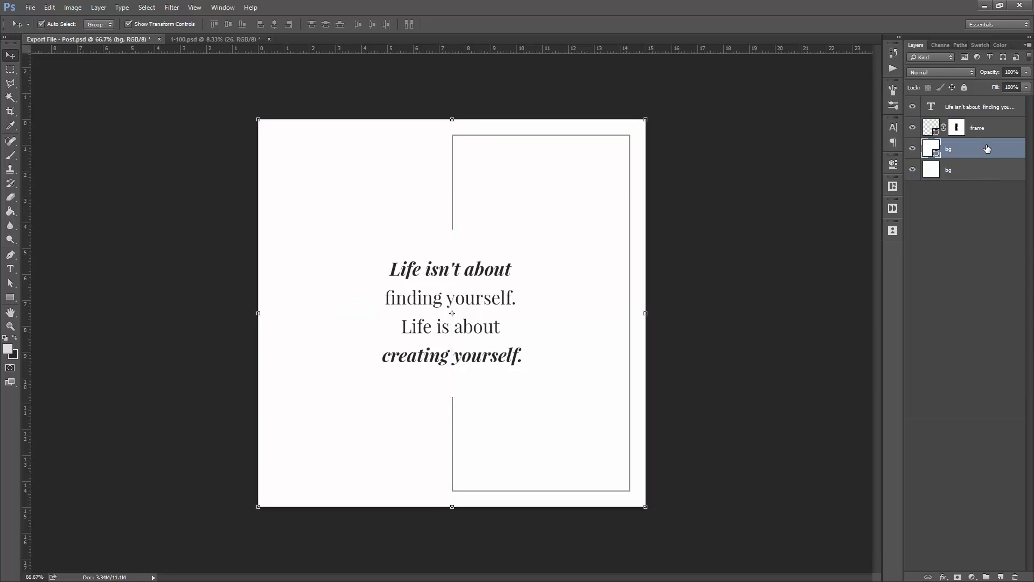
key(ctrl+e)
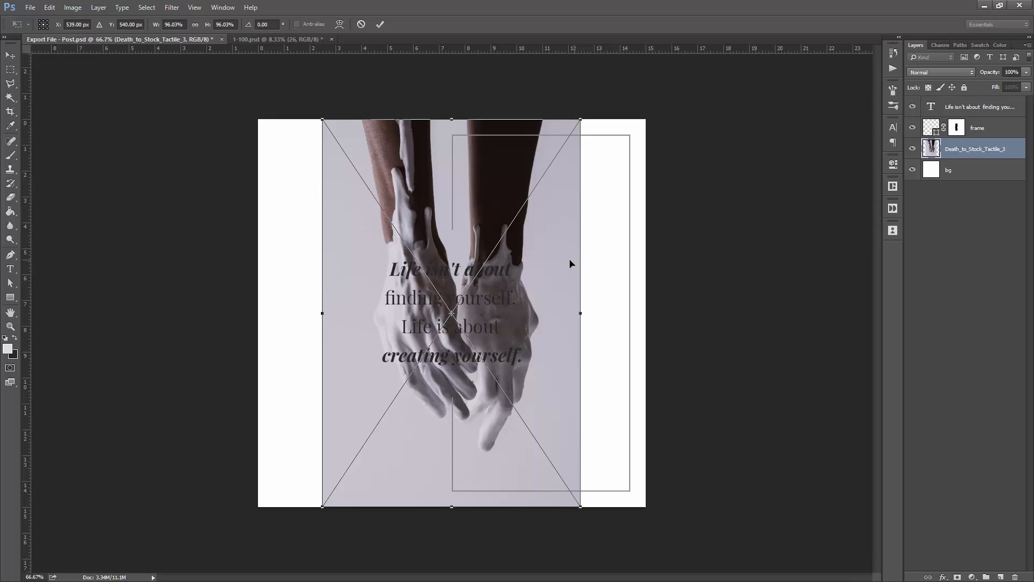
Step: Align the placed Death_to_Stock_Tactile_3 photo with the canvas's right edge and rasterize its layer
drag(561, 264, 623, 264)
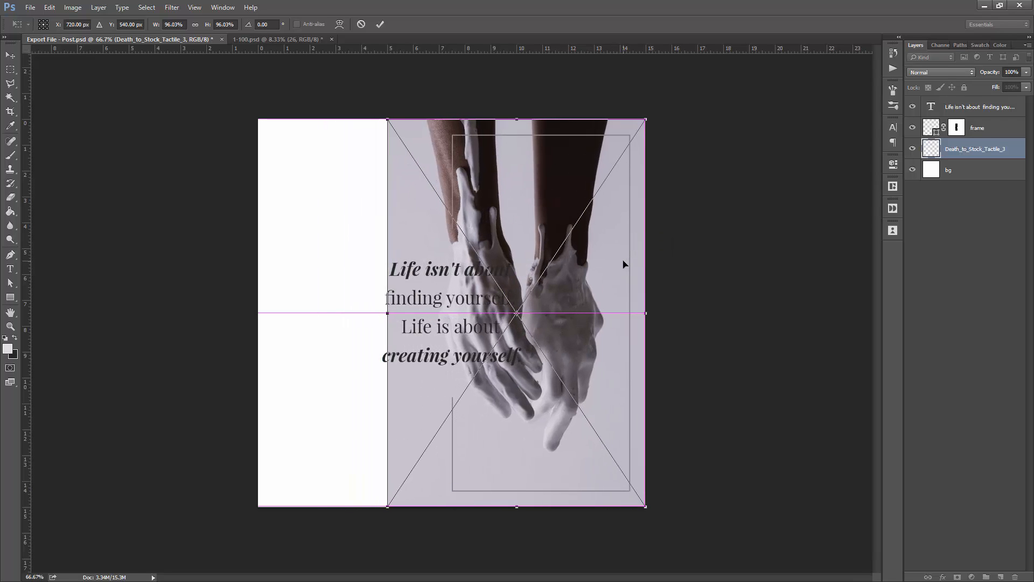
key(Return)
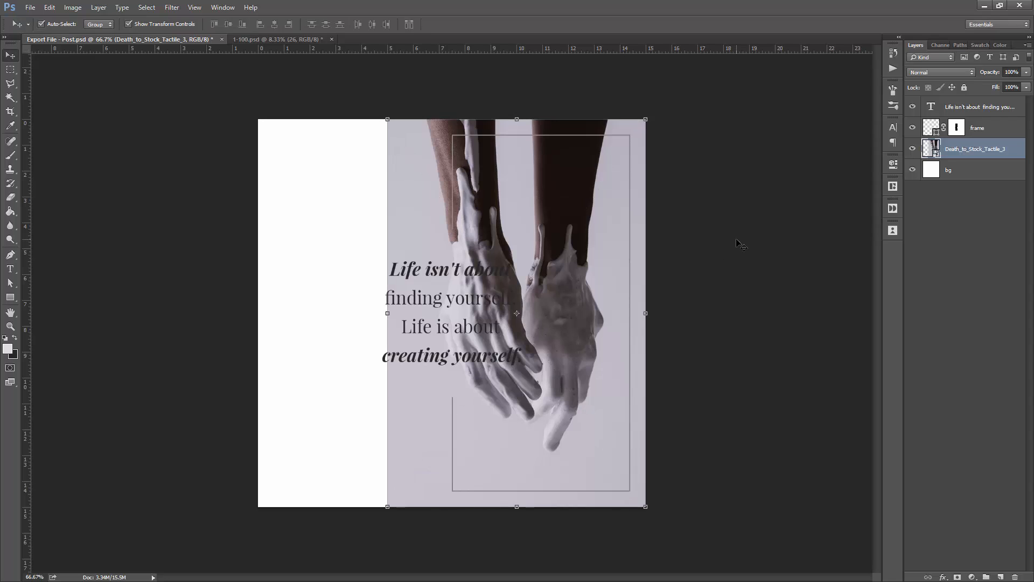
right_click(966, 151)
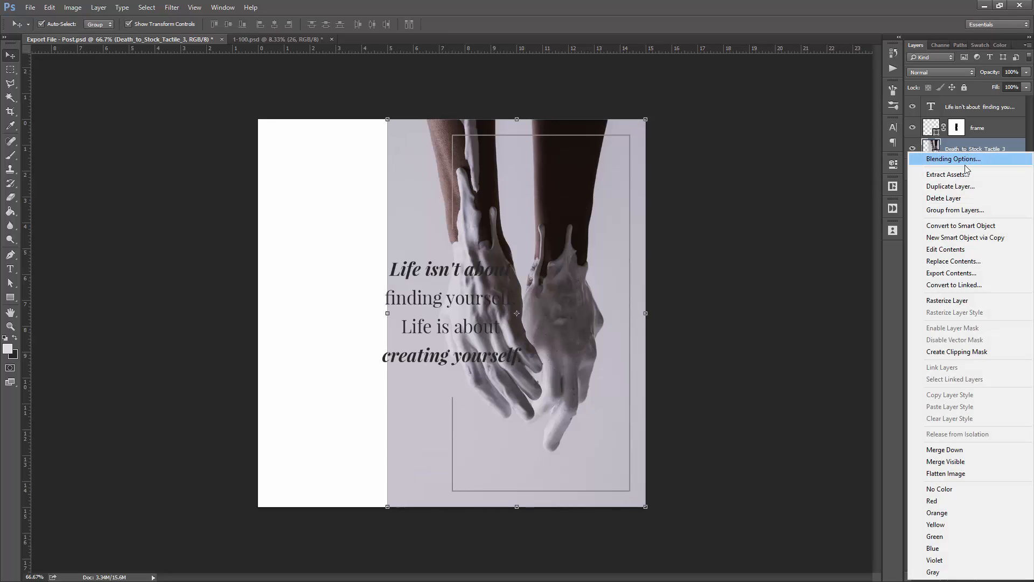
click(974, 300)
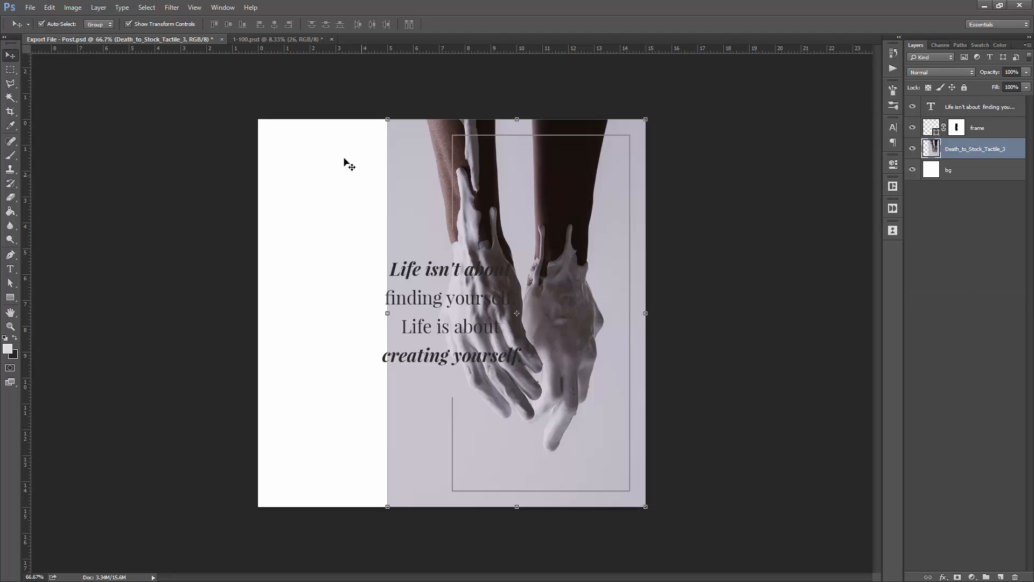
Step: Fill the blank strip left of the hands photo with Content-Aware, using a rectangular selection that slightly overlaps the photo
key(m)
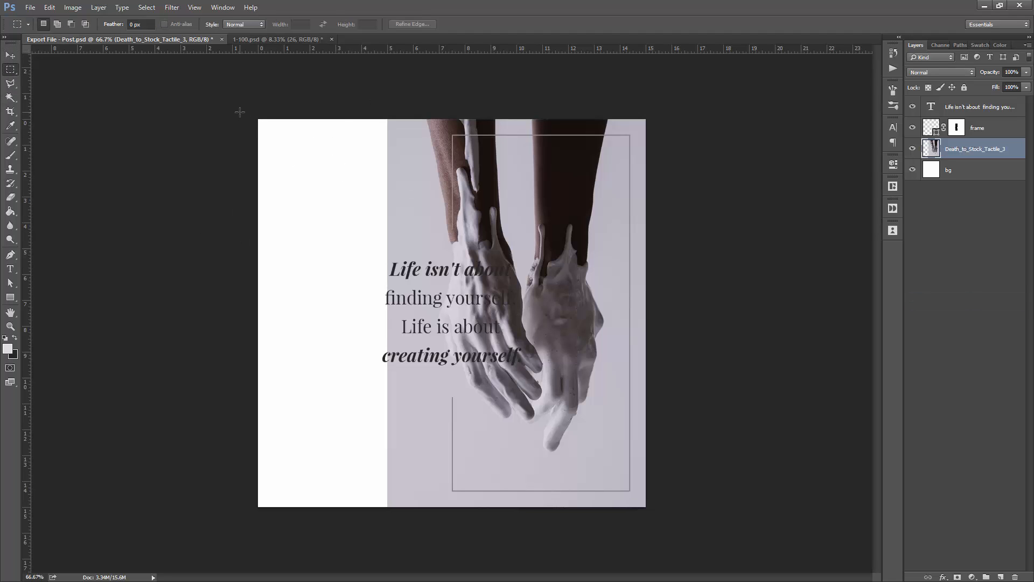
right_click(9, 71)
click(51, 69)
drag(250, 119, 389, 545)
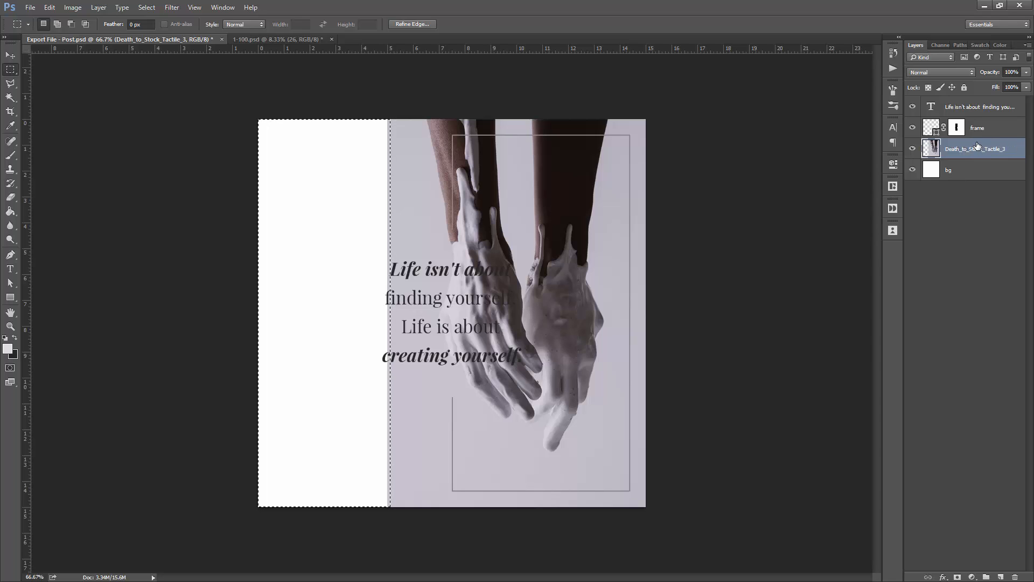
key(shift+BackSpace)
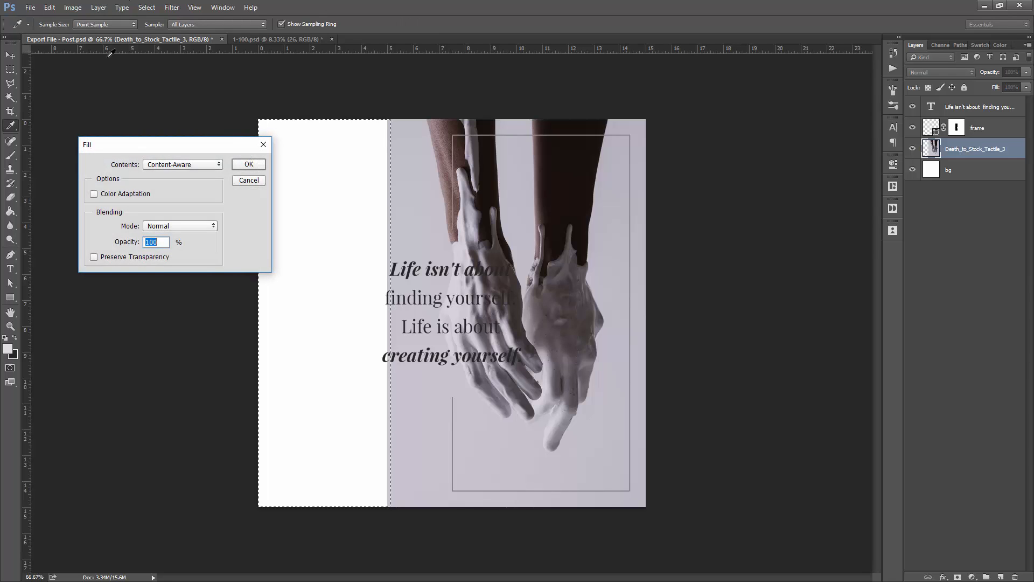
click(169, 164)
click(176, 176)
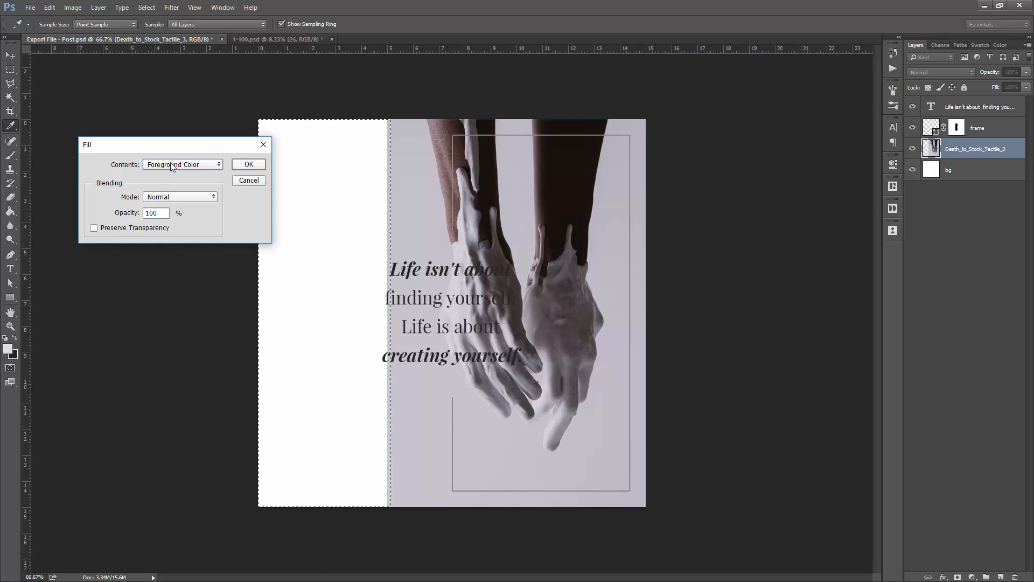
click(172, 164)
click(177, 205)
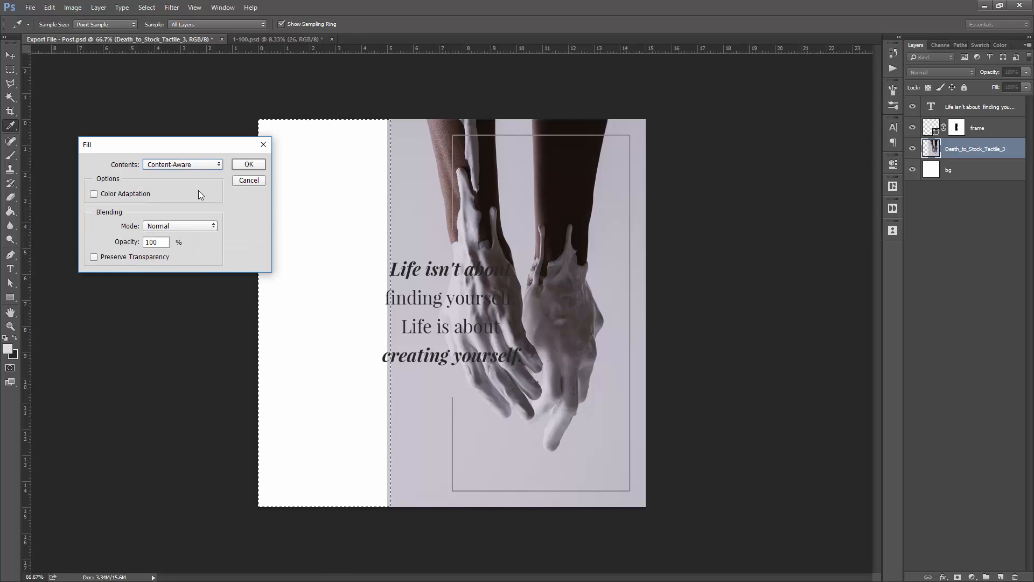
click(245, 163)
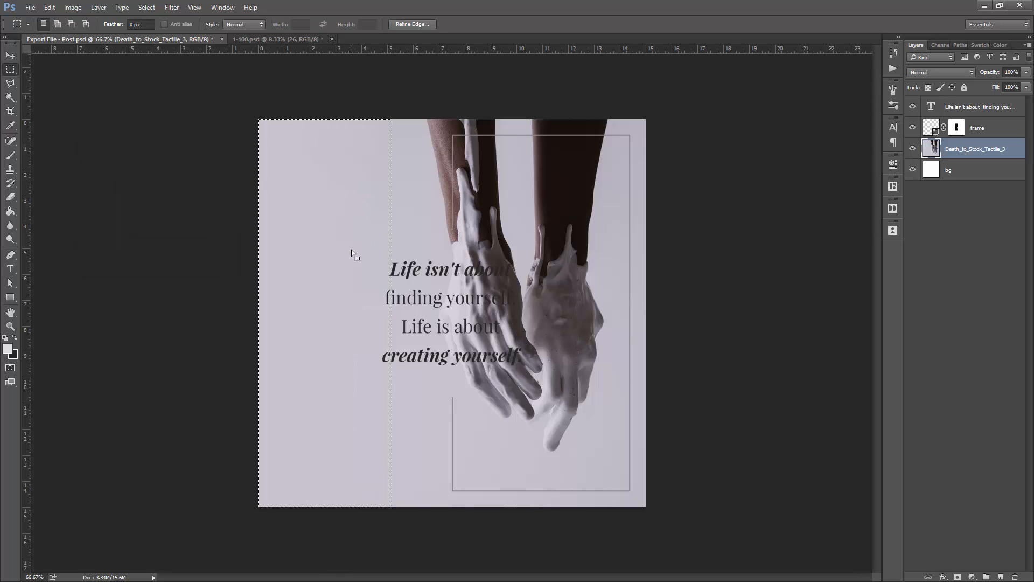
key(ctrl+d)
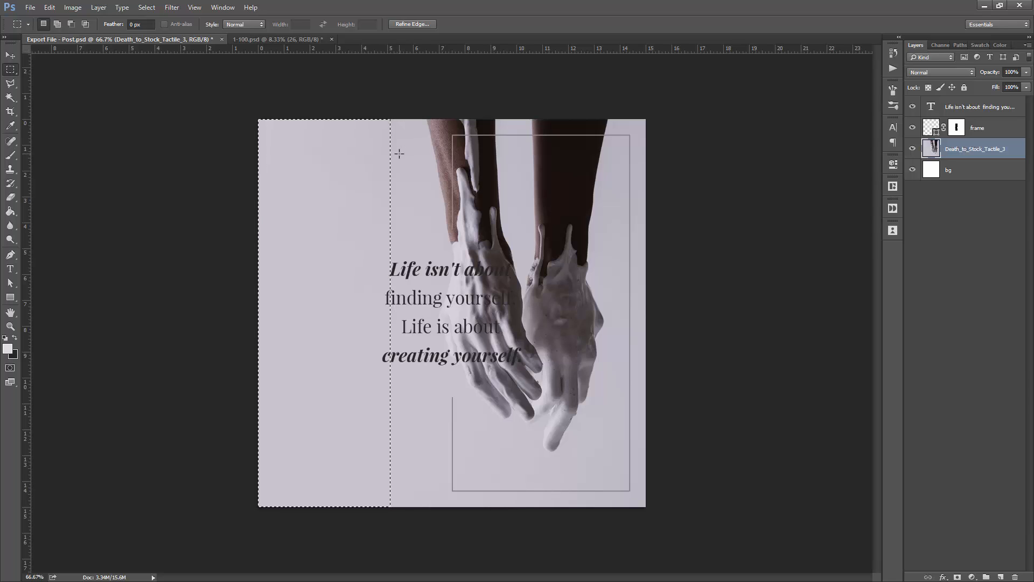
Step: Hide the frame layer and move the quote text left into the empty area, clear of the hands
click(913, 128)
click(985, 107)
key(v)
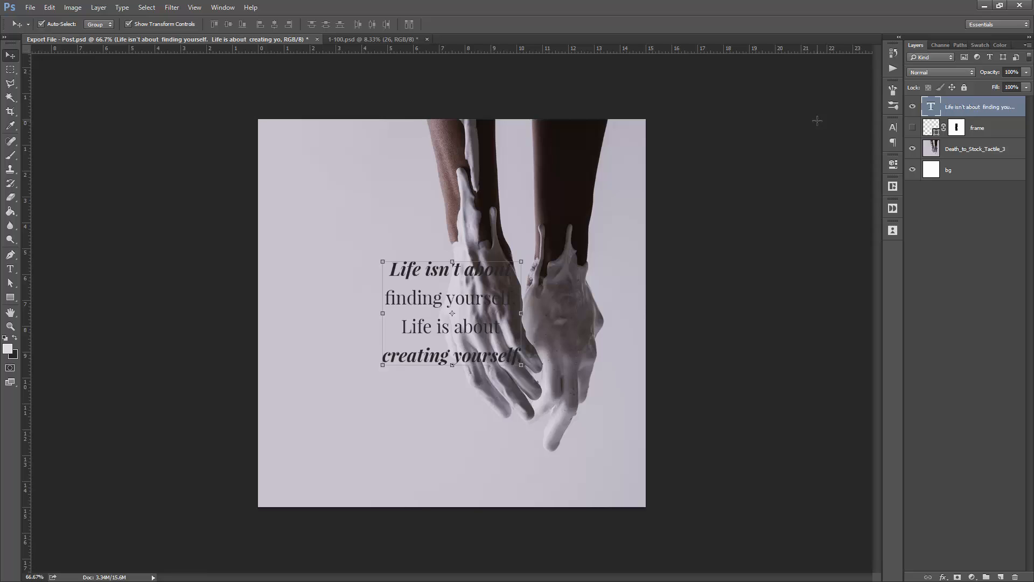
key(shift+Left)
key(shift+Left)
key(shift+Left)
key(shift+Left)
key(shift+Left)
key(shift+Left)
key(shift+Left)
key(shift+Left)
key(shift+Left)
key(shift+Left)
key(shift+Left)
key(shift+Left)
key(shift+Left)
key(shift+Left)
key(shift+Left)
key(shift+Left)
key(shift+Left)
key(shift+Left)
key(shift+Left)
key(shift+Left)
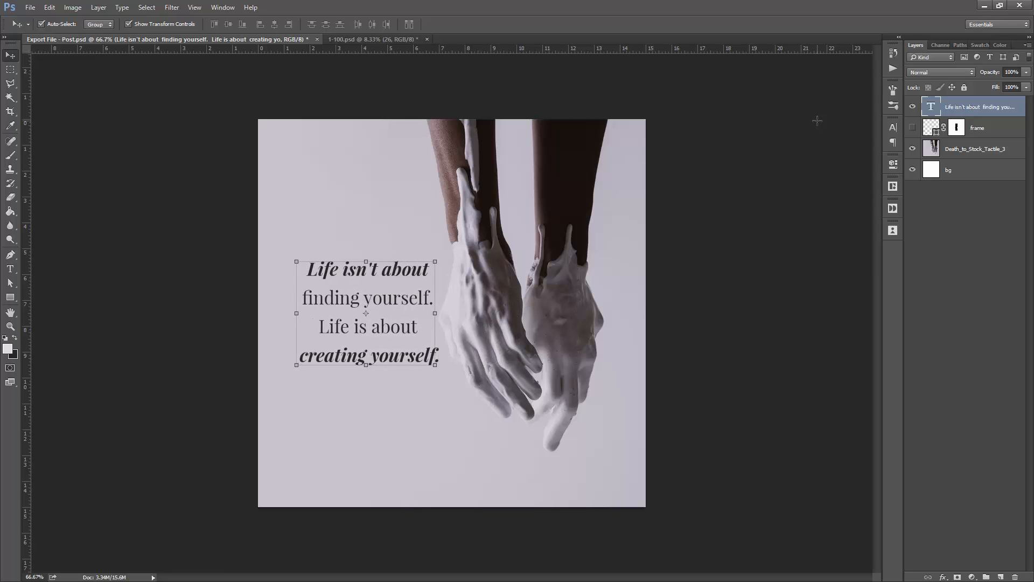
key(shift+Left)
key(shift+Left)
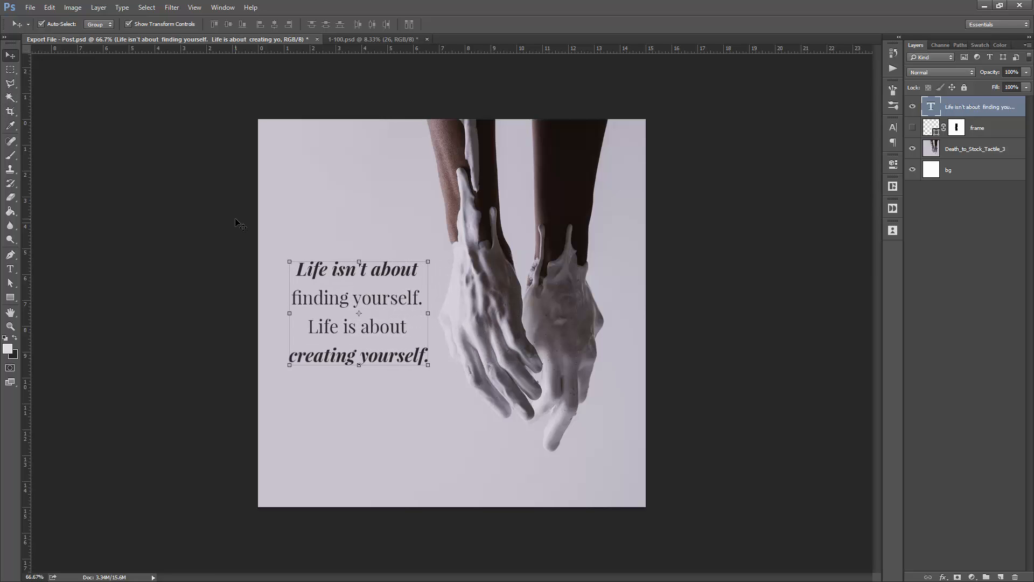
key(shift+Left)
key(shift+Left)
key(shift+Left)
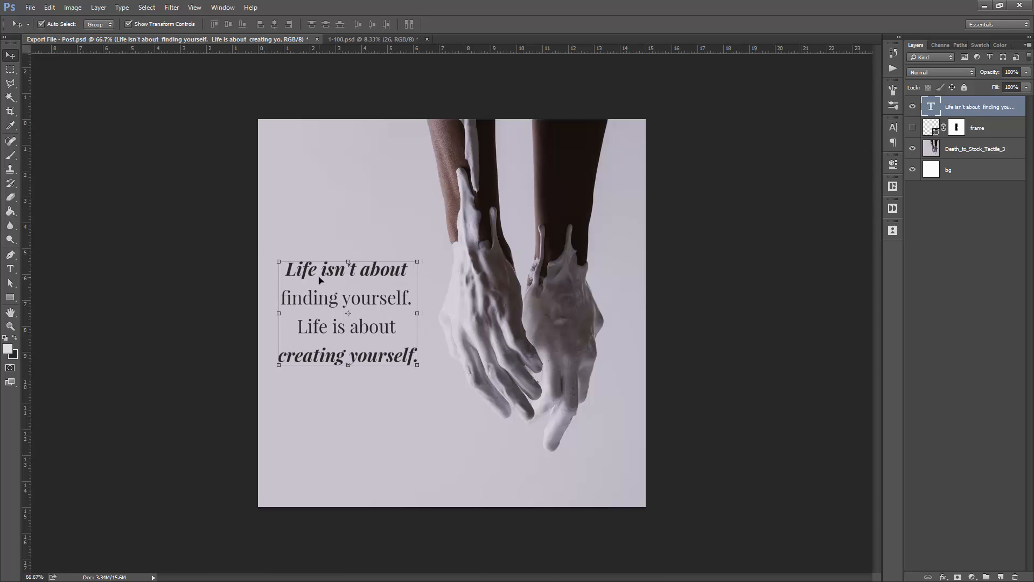
Step: Left-align all lines of the quote text and move it back into the empty area beside the hands
key(t)
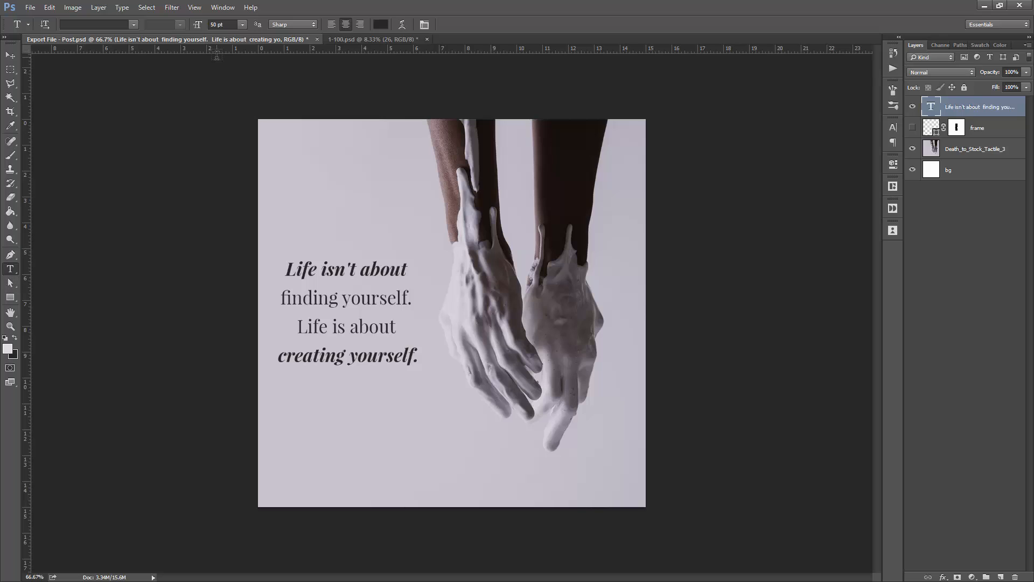
click(363, 265)
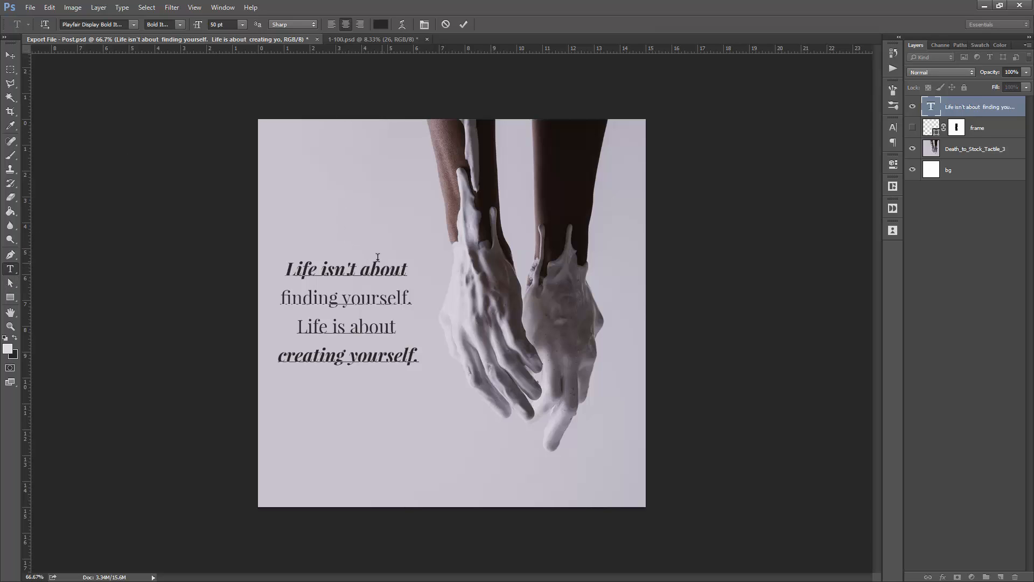
double_click(408, 268)
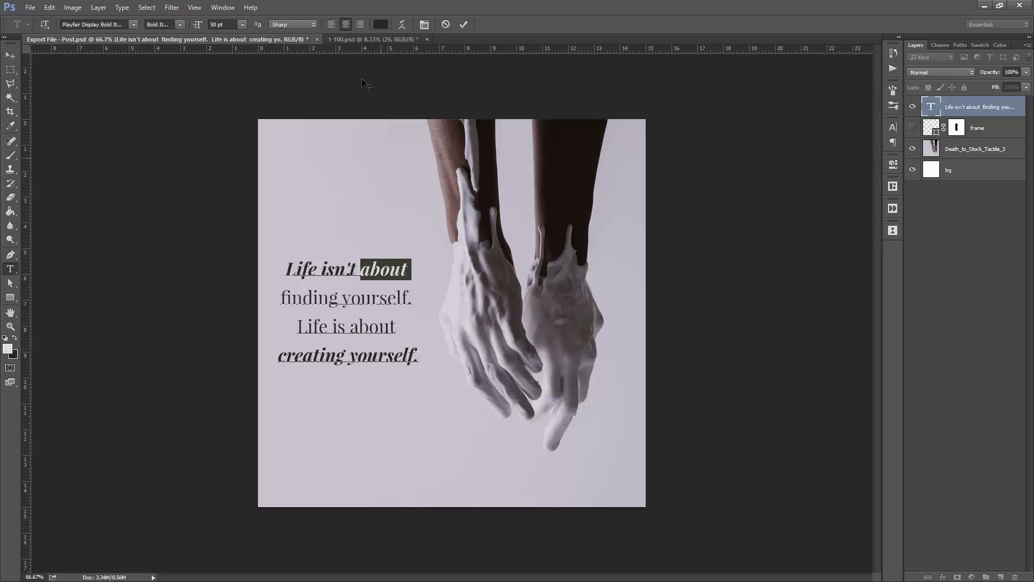
key(ctrl+a)
click(335, 27)
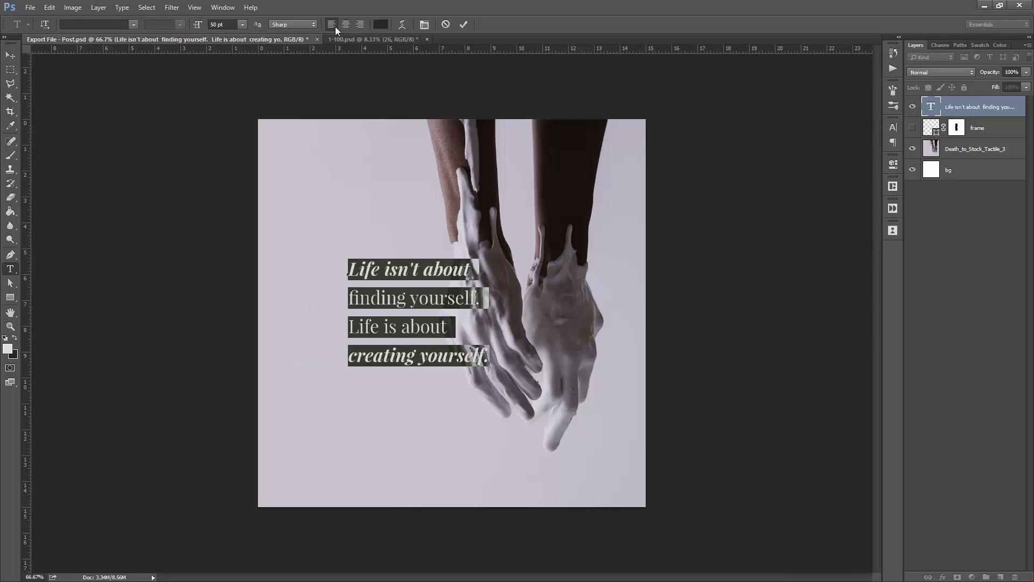
click(593, 214)
key(v)
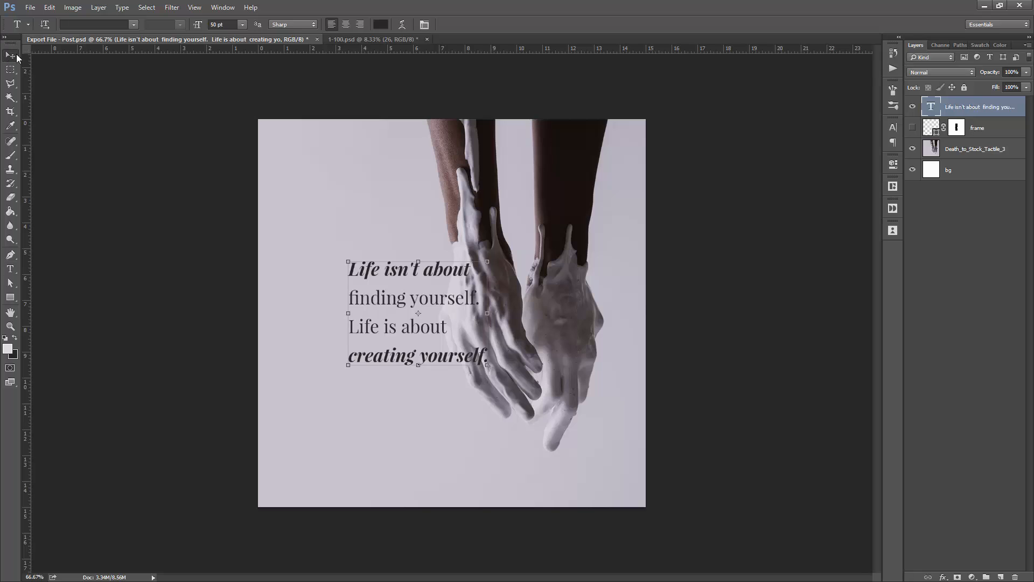
drag(406, 272, 345, 273)
Step: Replace the whole quote with the text "Art Center" on one line and "Exibition" on the next
double_click(355, 275)
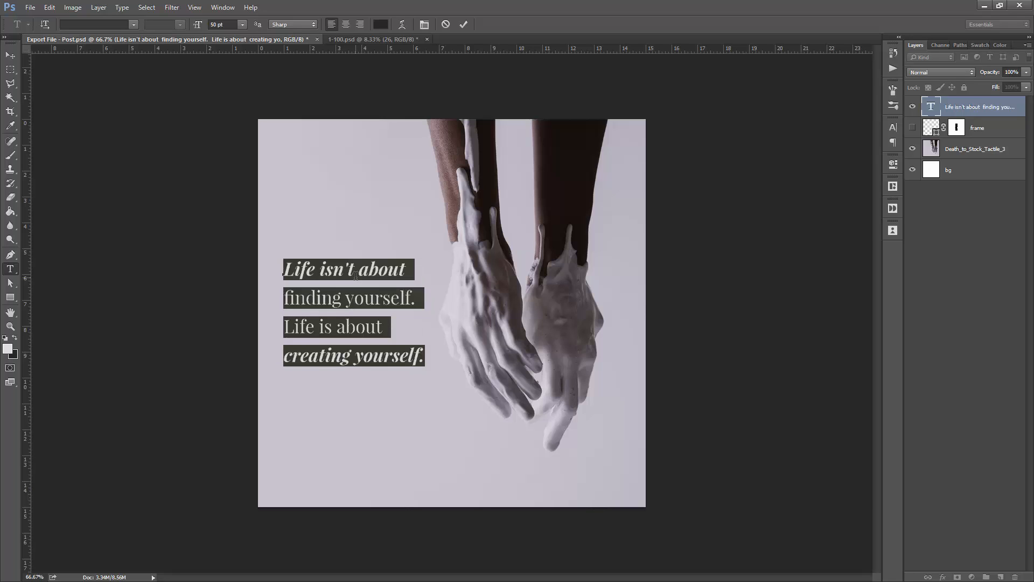
text(Art)
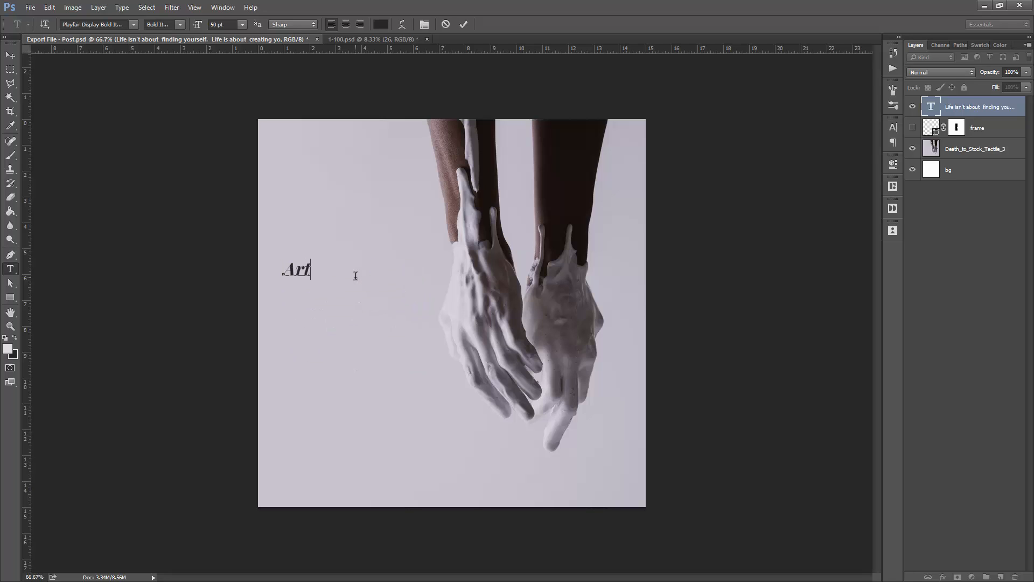
key(Return)
text(ce)
key(BackSpace)
key(BackSpace)
text(Cen)
key(BackSpace)
key(BackSpace)
key(BackSpace)
key(BackSpace)
text(Center)
key(Return)
text(Fxibition)
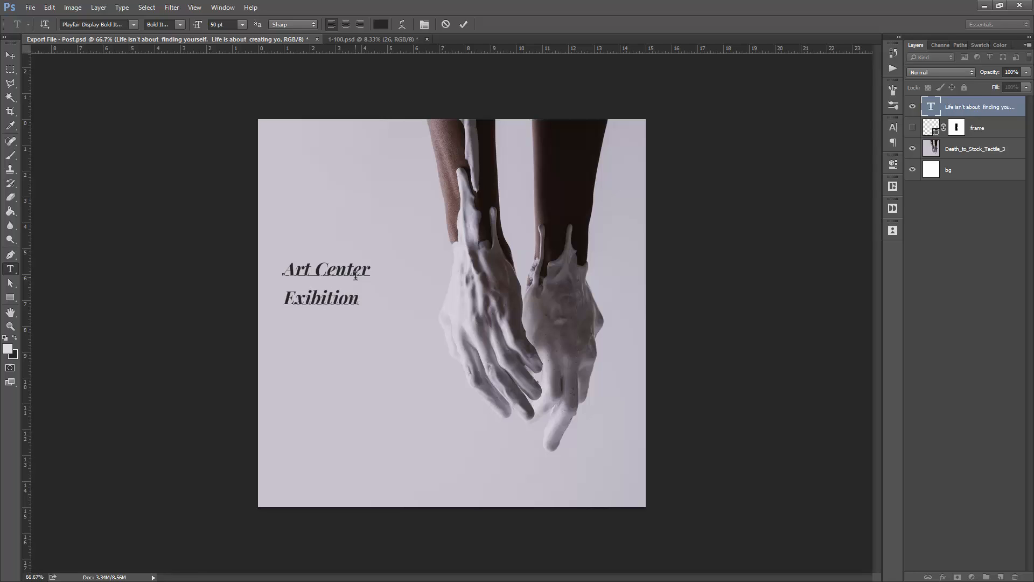
Step: Enlarge all of the "Art Center Exibition" text to 103 pt and show the detailed character settings
key(ctrl+a)
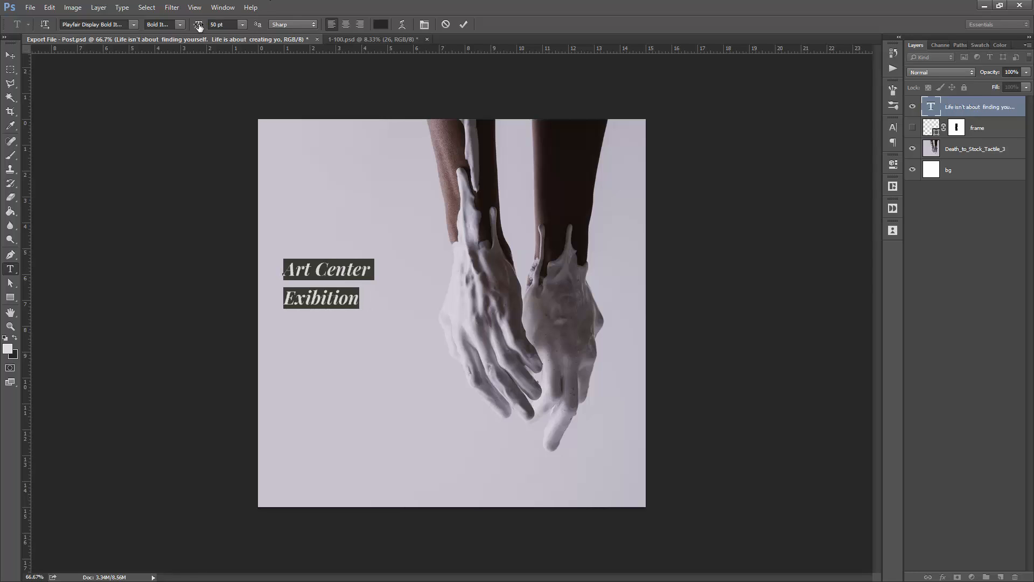
drag(198, 27, 229, 25)
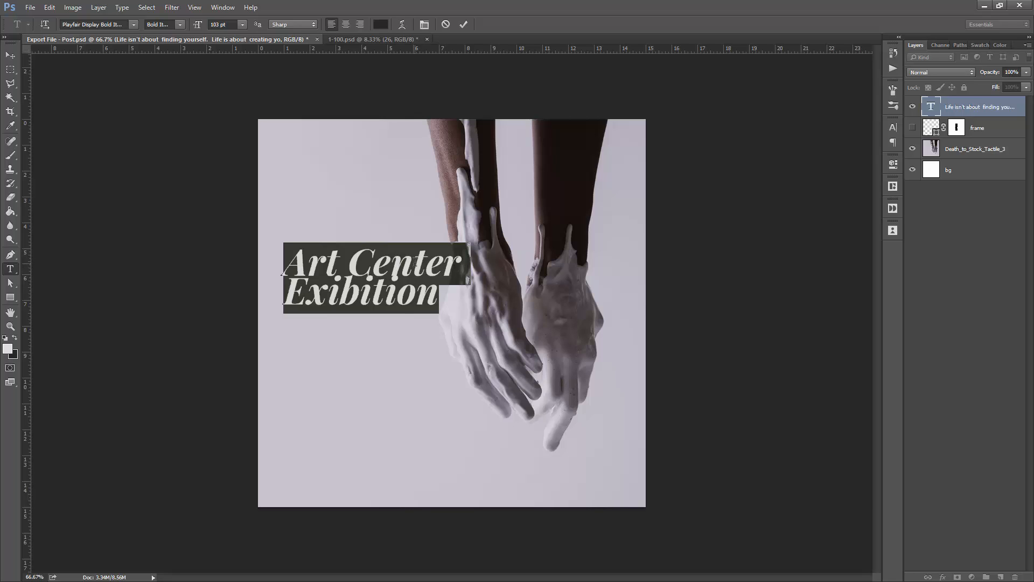
click(892, 127)
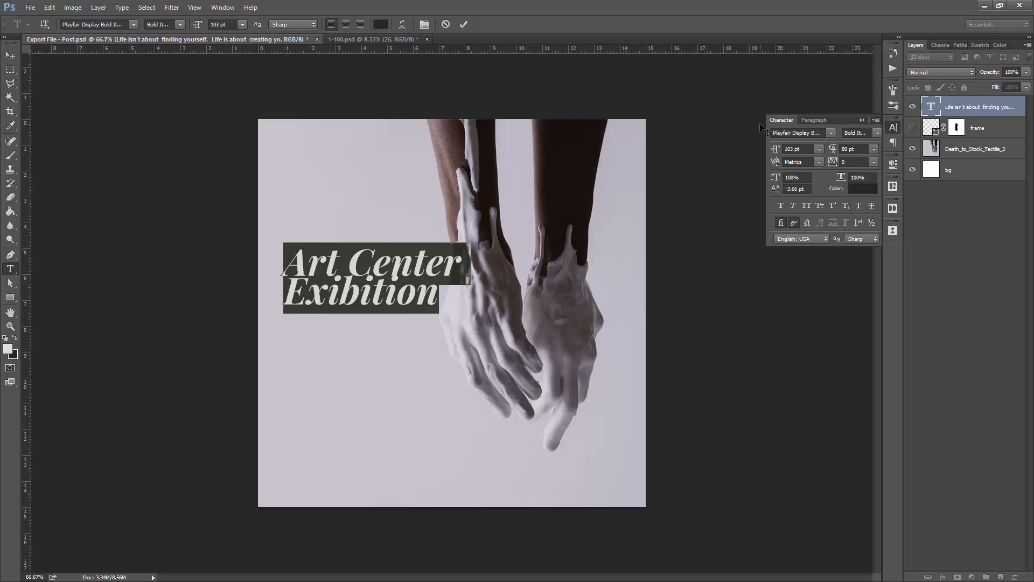
Step: Try to set the leading of the two text lines to 0
click(845, 149)
text(0)
key(Return)
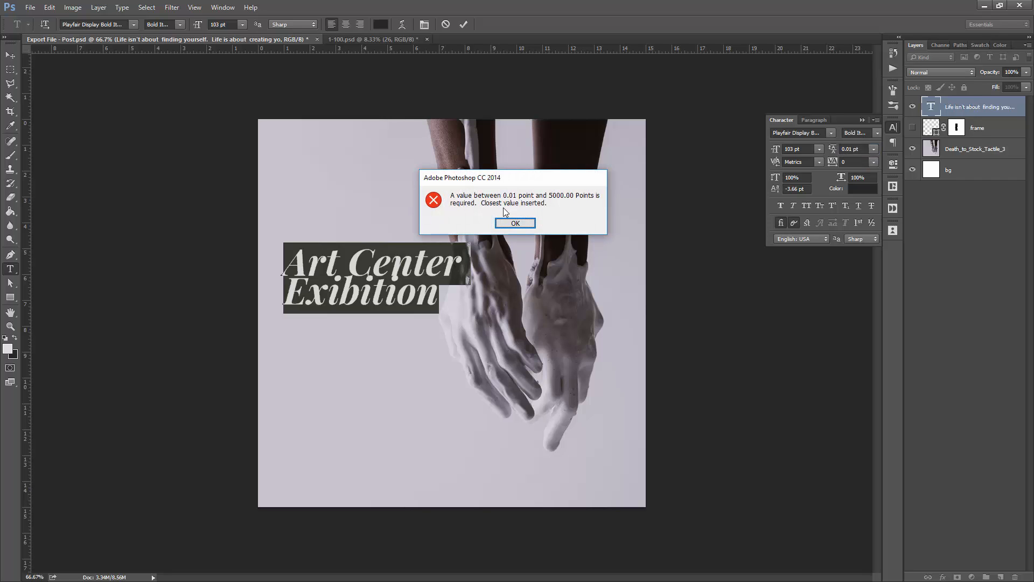
click(515, 223)
Step: Set the leading of the two text lines to Auto and commit the text edit
click(873, 149)
click(865, 161)
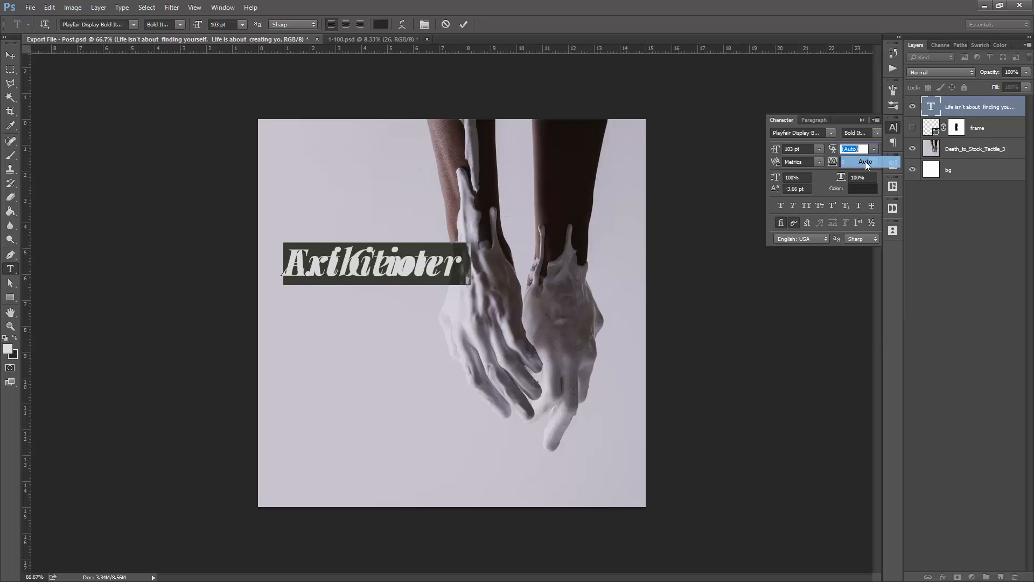
click(464, 23)
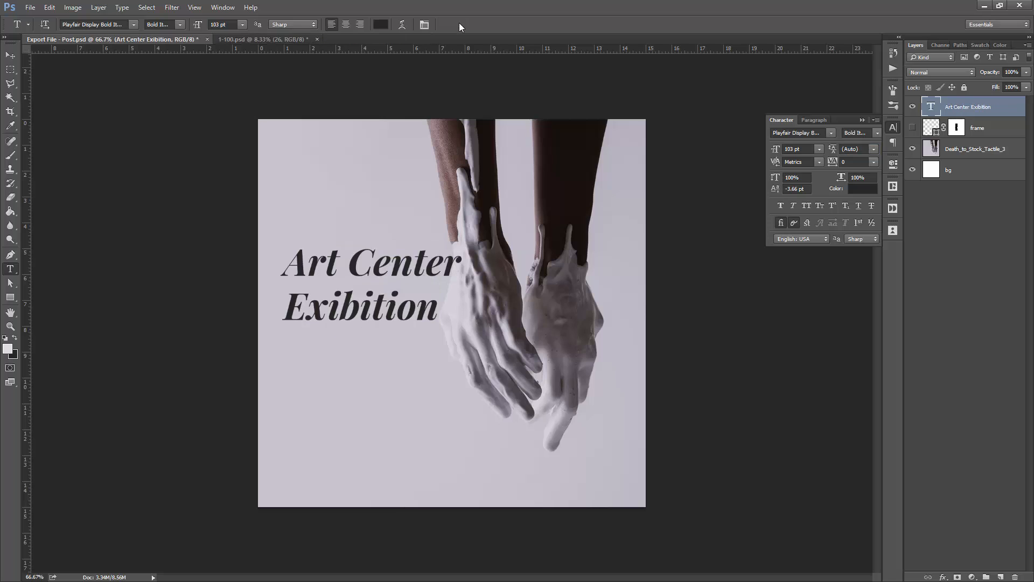
Step: Align the title text to the canvas's left edge and vertical centre, using the bg layer's outline as a selection, and deselect
ctrl+click(928, 171)
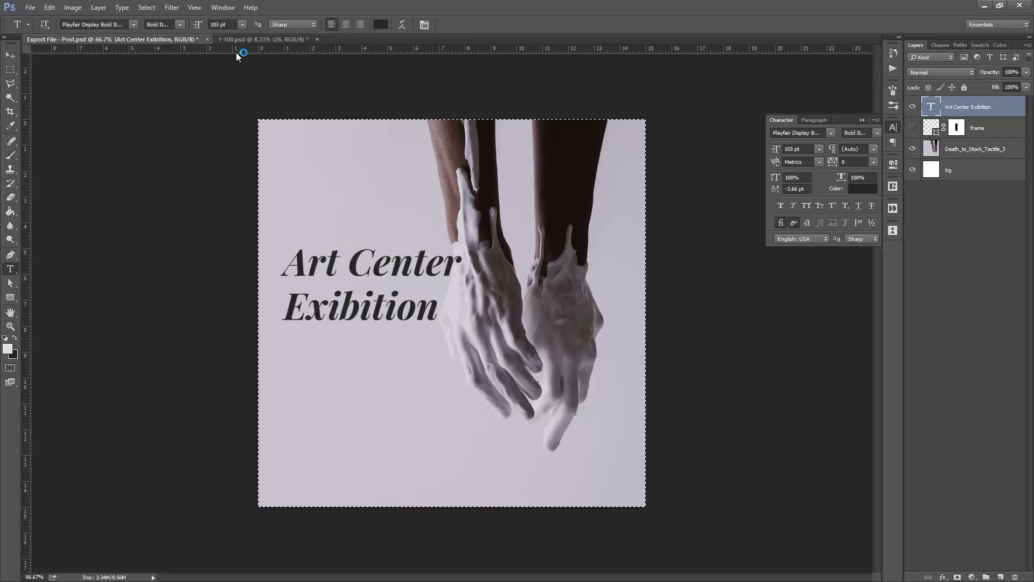
key(v)
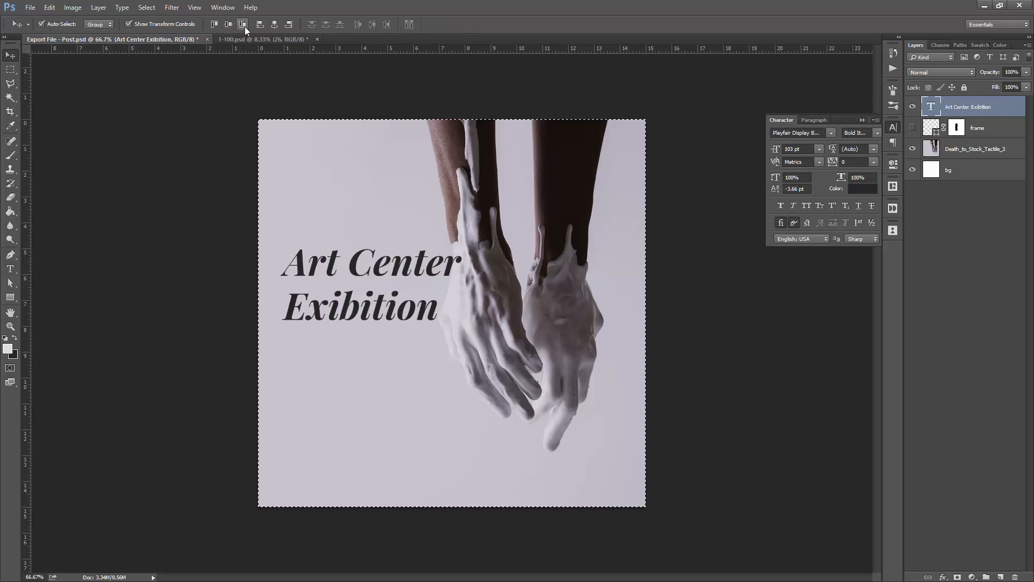
click(260, 23)
click(228, 24)
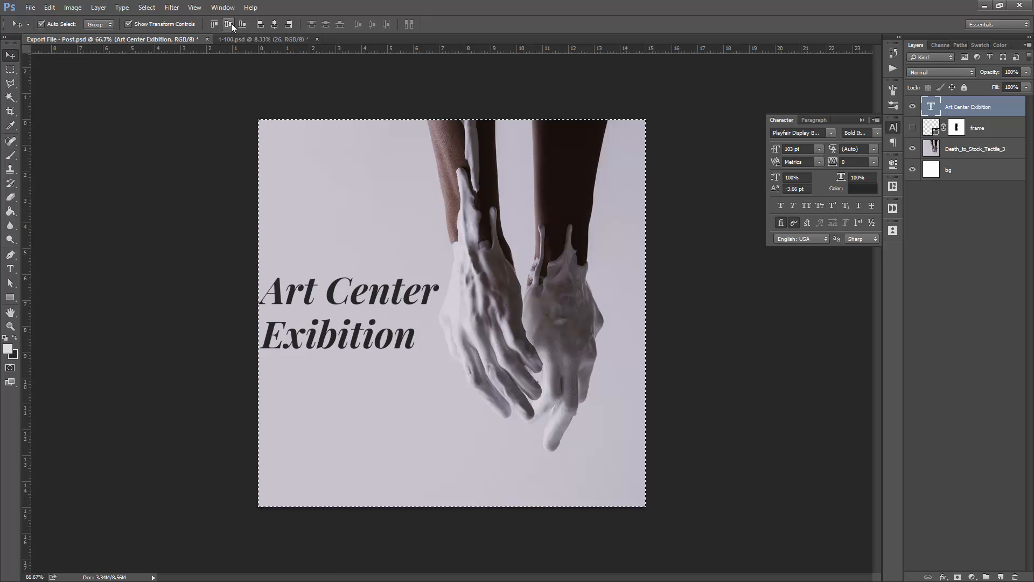
key(ctrl+d)
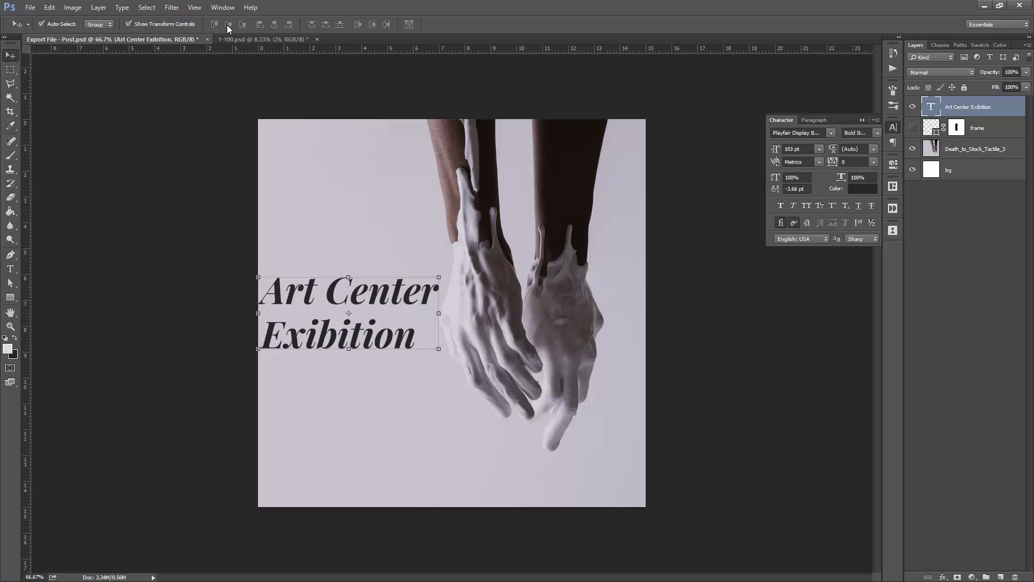
Step: Shift the title text about 60 px right for a left margin, and close the character settings
key(shift+Right)
key(shift+Right)
key(shift+Right)
key(shift+Right)
key(shift+Right)
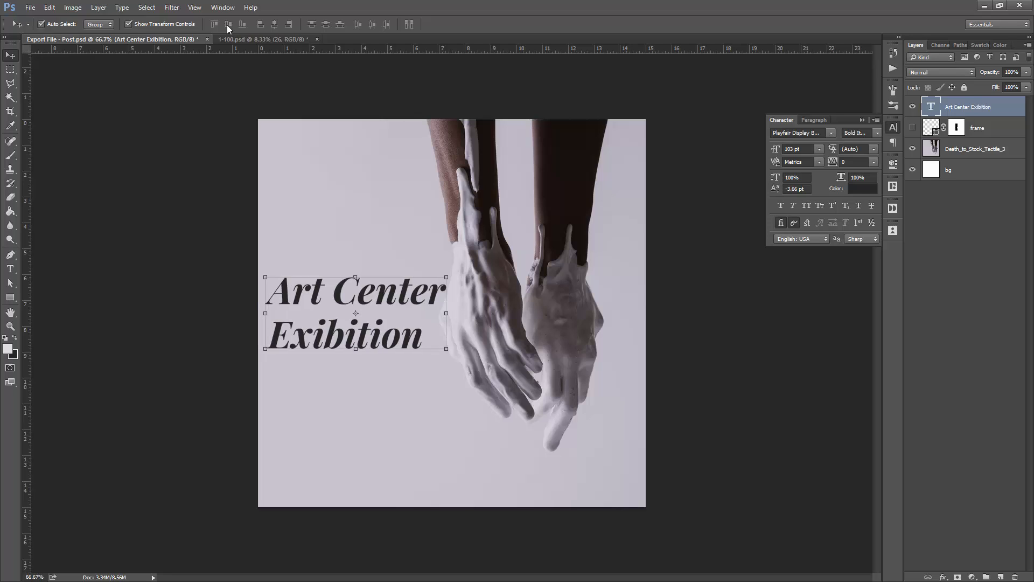
key(shift+Right)
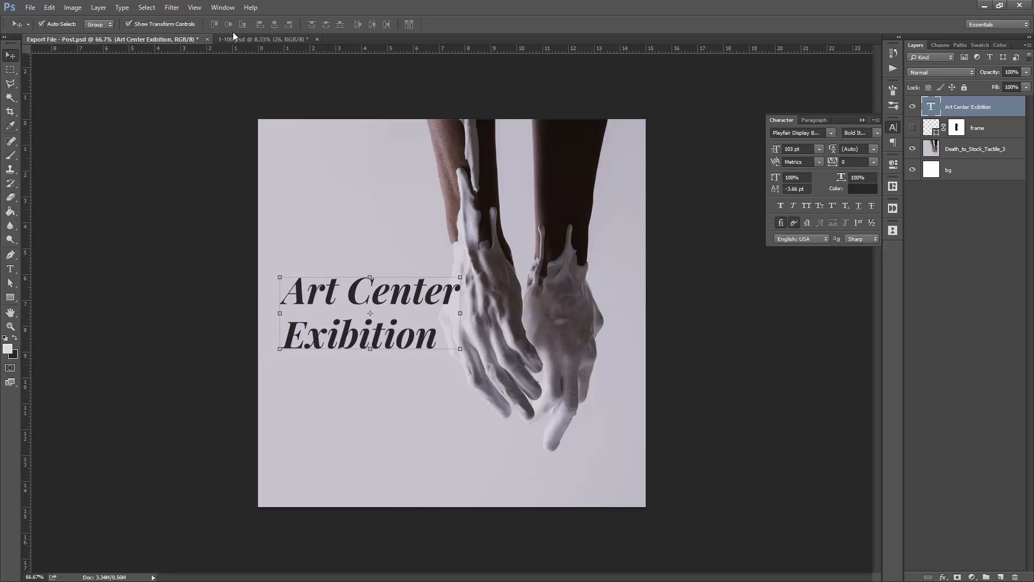
click(861, 119)
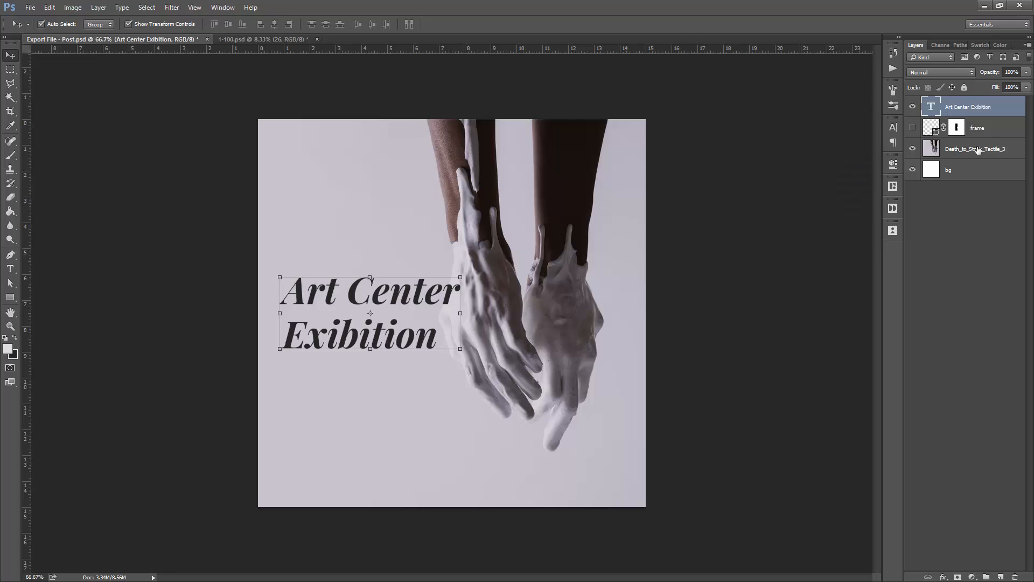
Step: Show the frame layer and stretch the frame's left side outward to 184.31% width, so its gap lies behind the title
click(912, 127)
click(1000, 133)
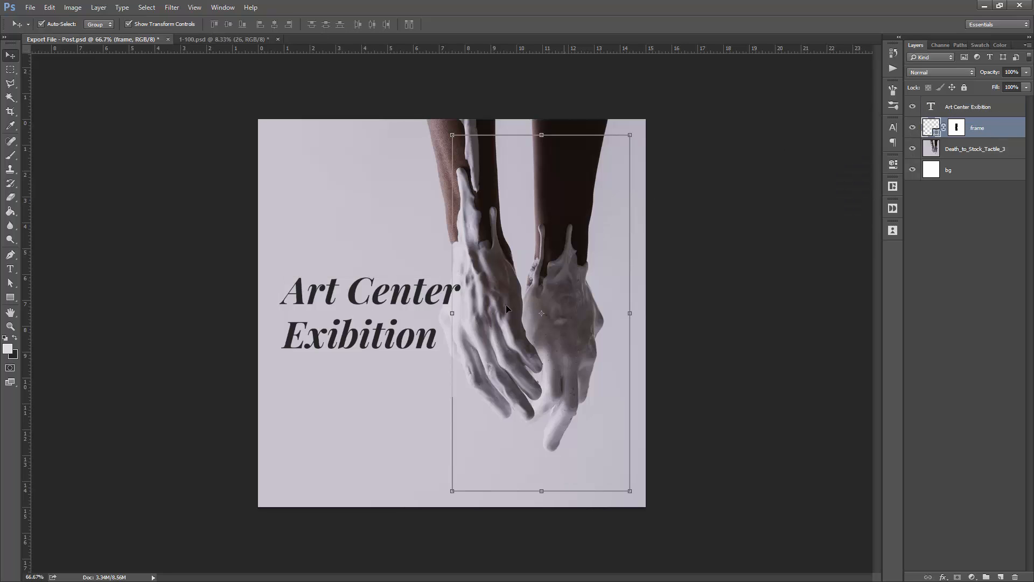
drag(450, 313, 300, 309)
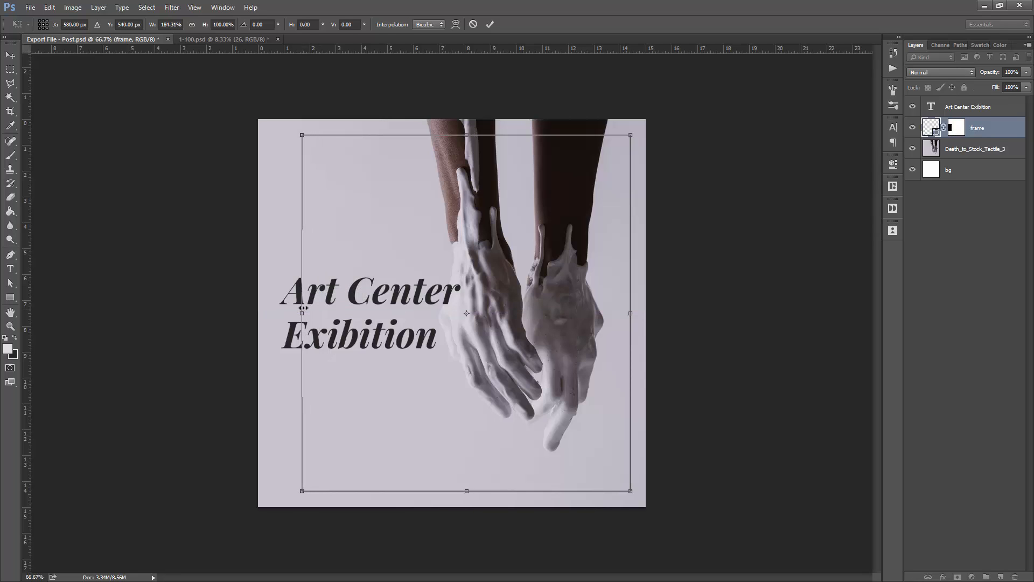
key(Return)
Step: Recolour the frame's stroke to the title's dark #262626 and set the stroke width to 20 pt
key(a)
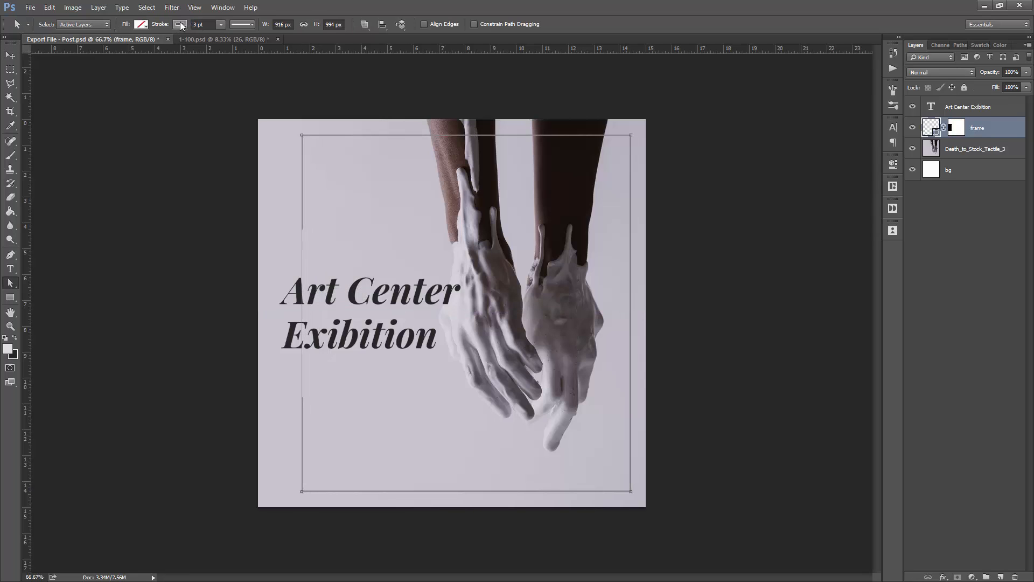
click(141, 24)
click(230, 45)
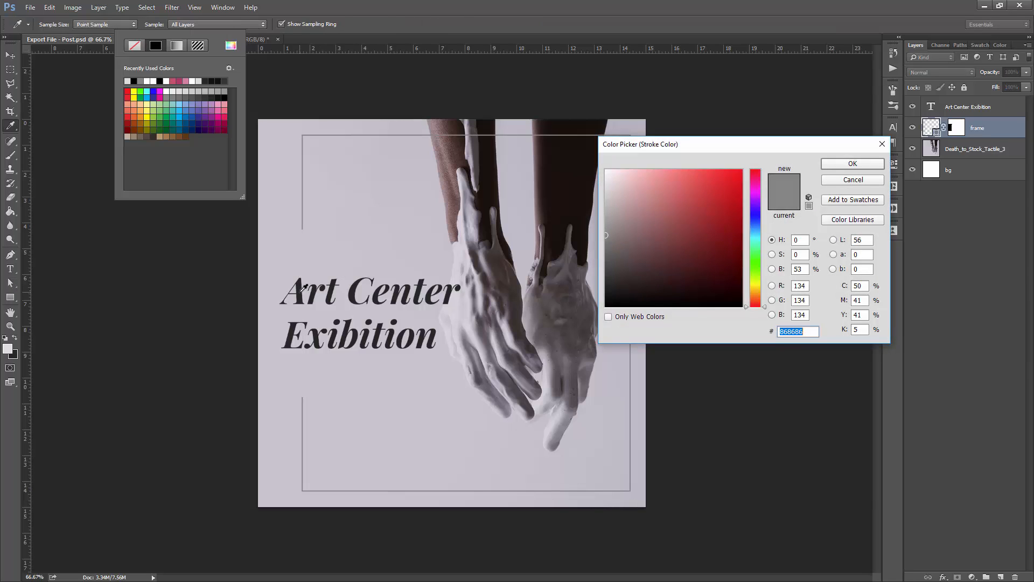
click(302, 289)
click(852, 165)
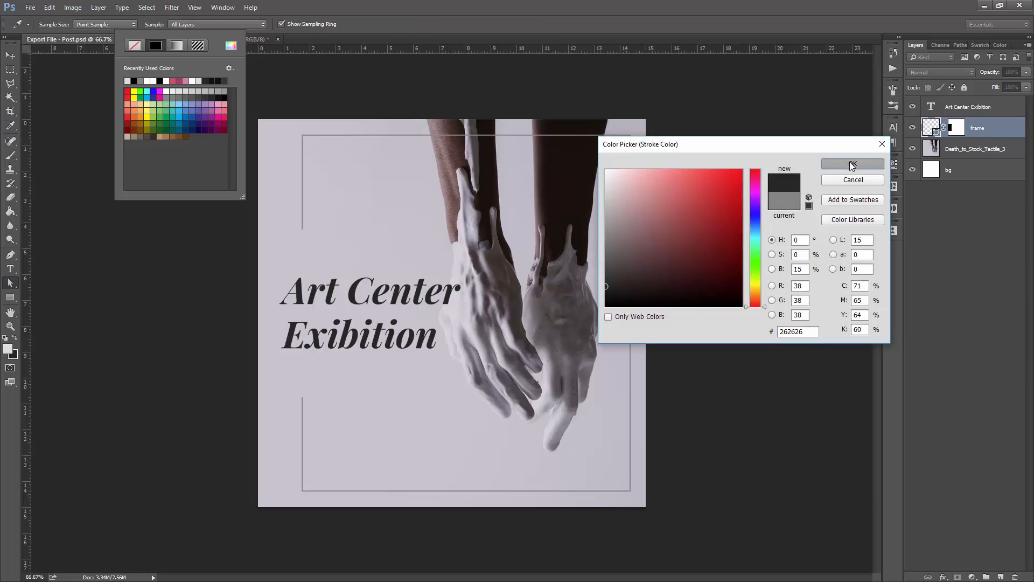
click(195, 24)
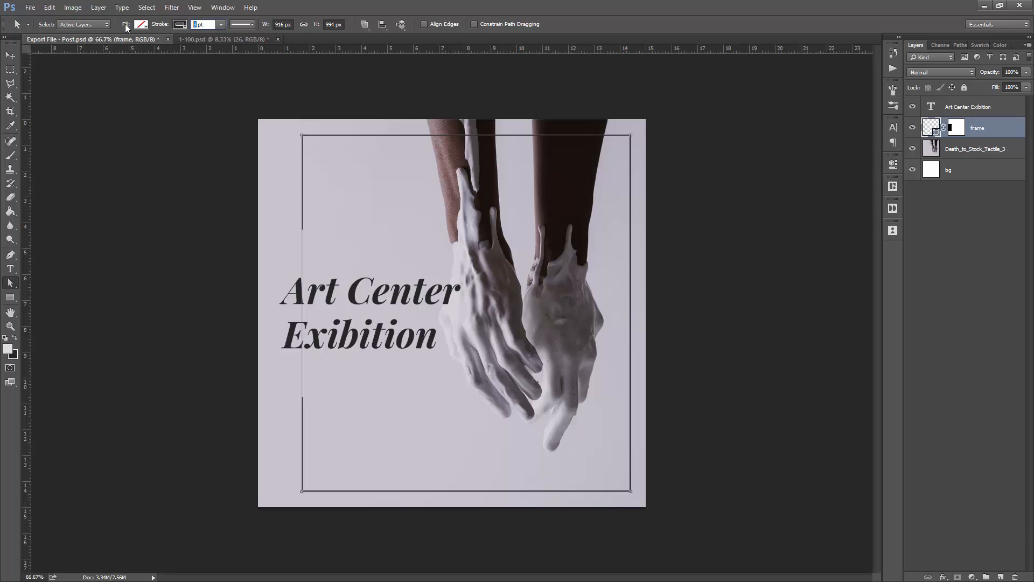
key(Return)
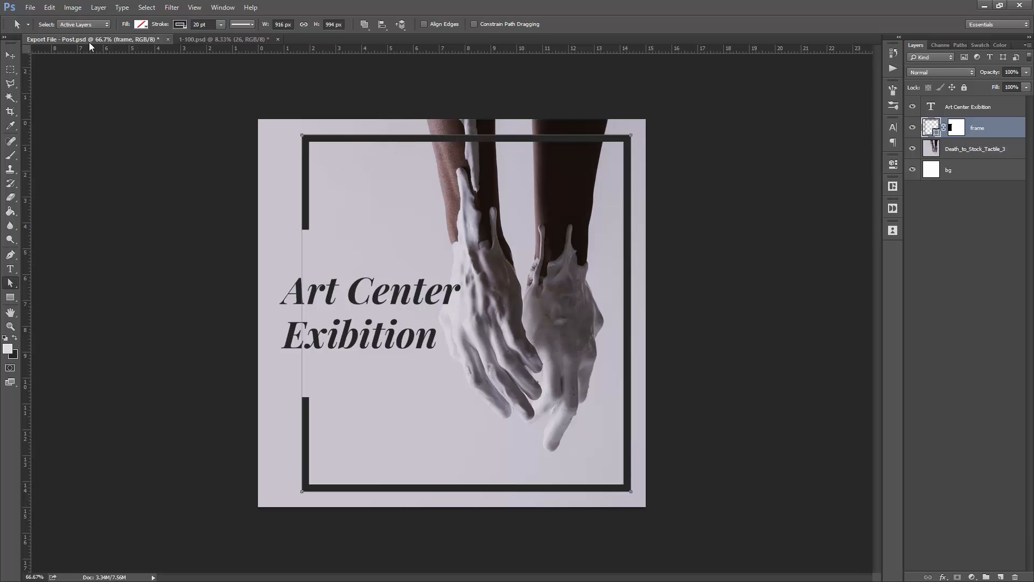
Step: Paint black with the Brush on the frame's layer mask to hide the top bar where it crosses the left arm
click(13, 71)
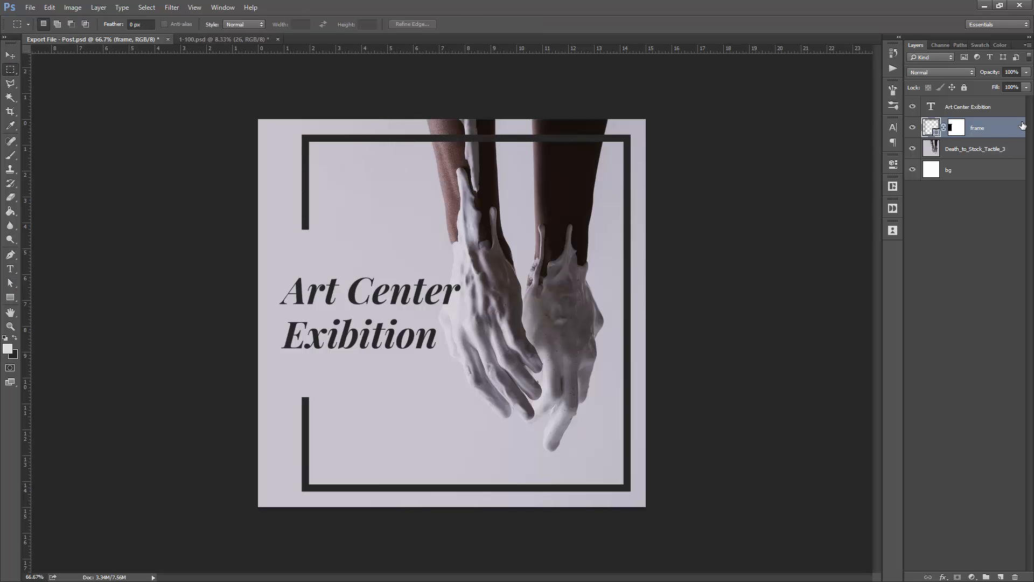
click(957, 129)
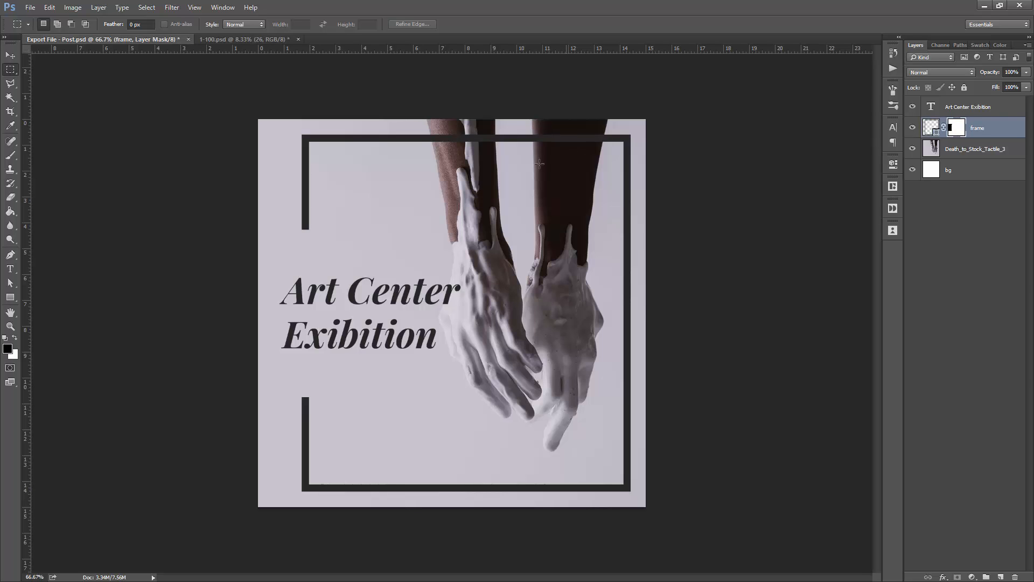
key(b)
scroll(464, 228, up, 5)
scroll(712, 141, up, 5)
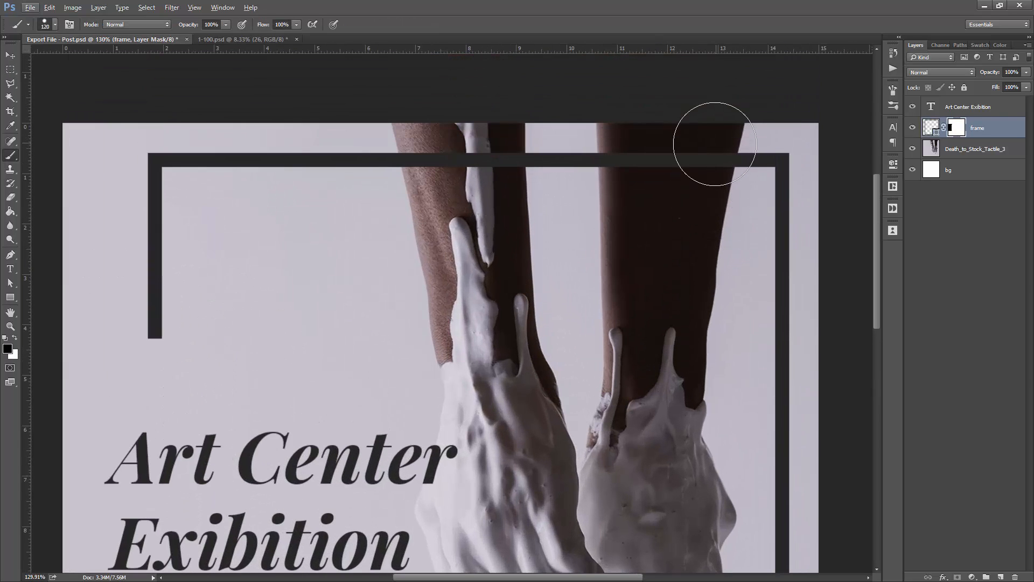
scroll(681, 164, up, 2)
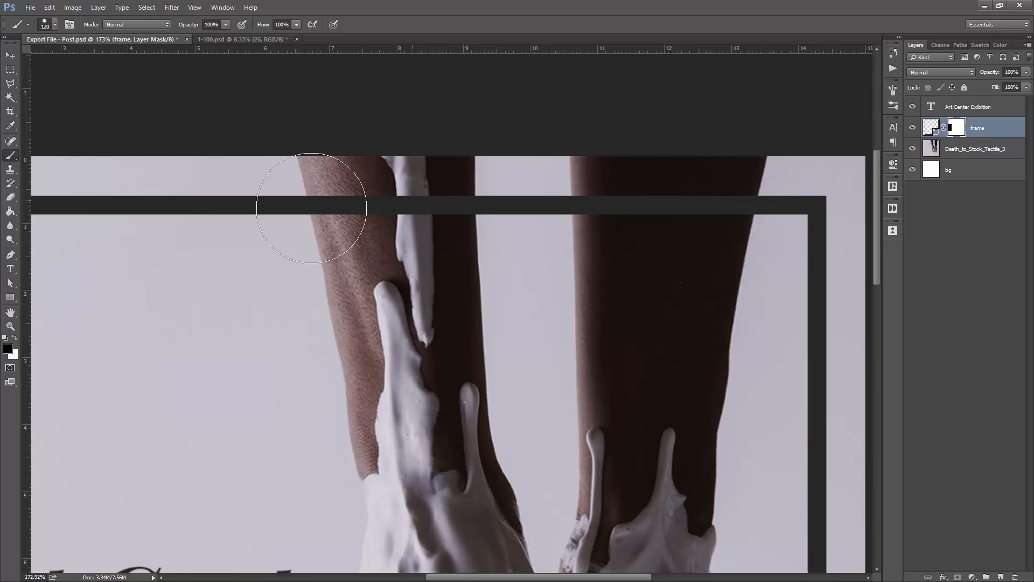
click(11, 328)
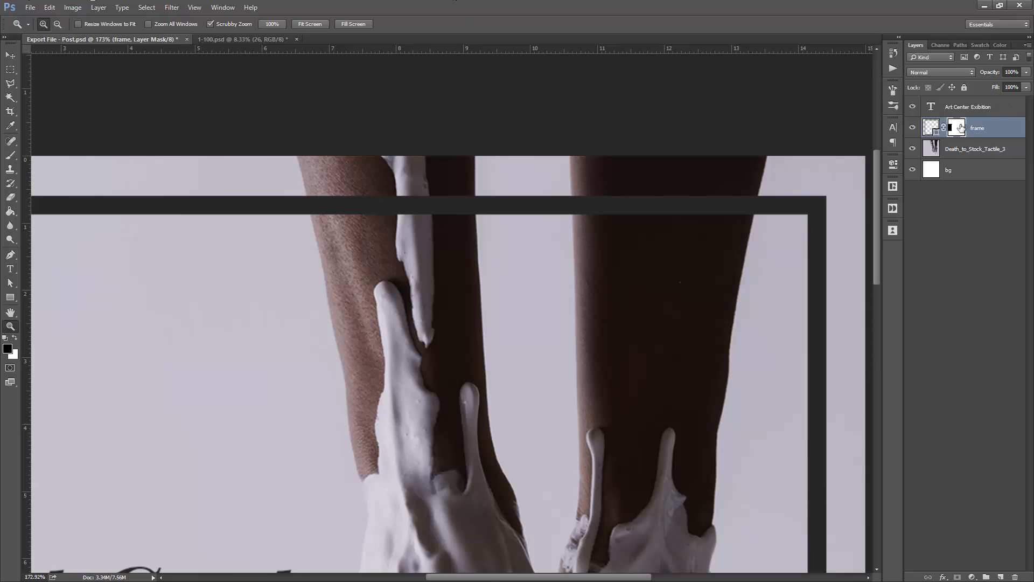
key(b)
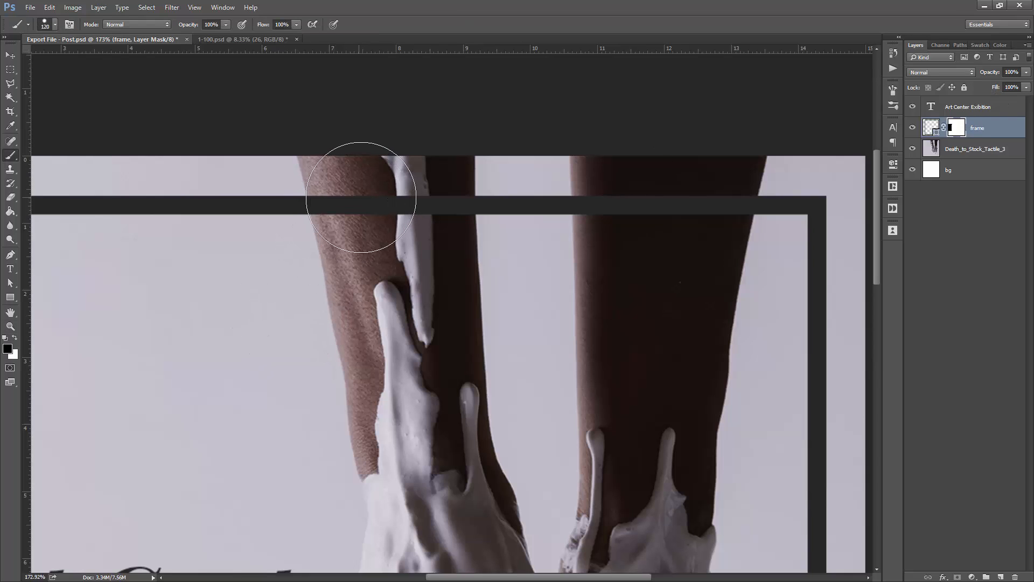
click(361, 197)
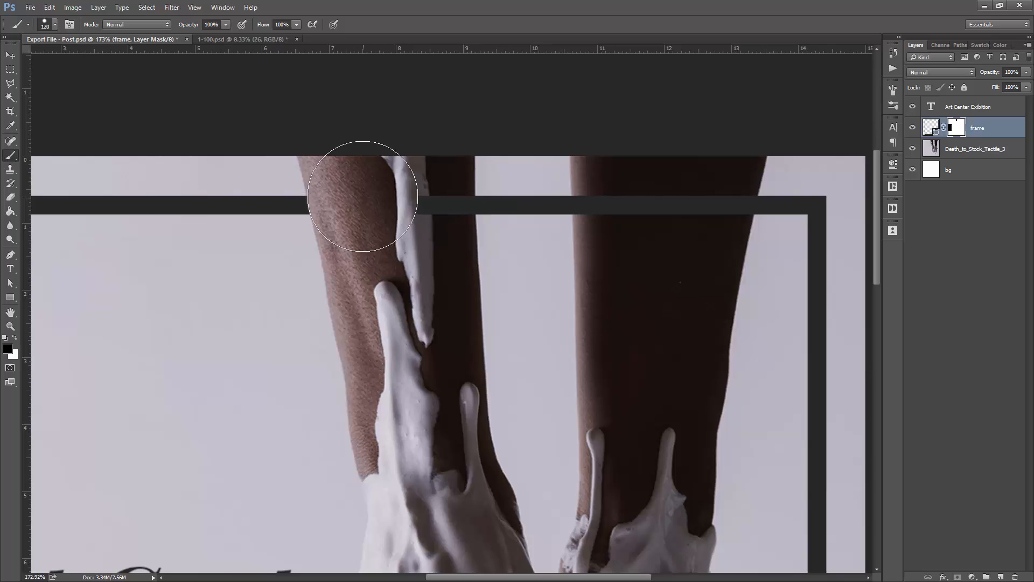
drag(358, 173, 421, 201)
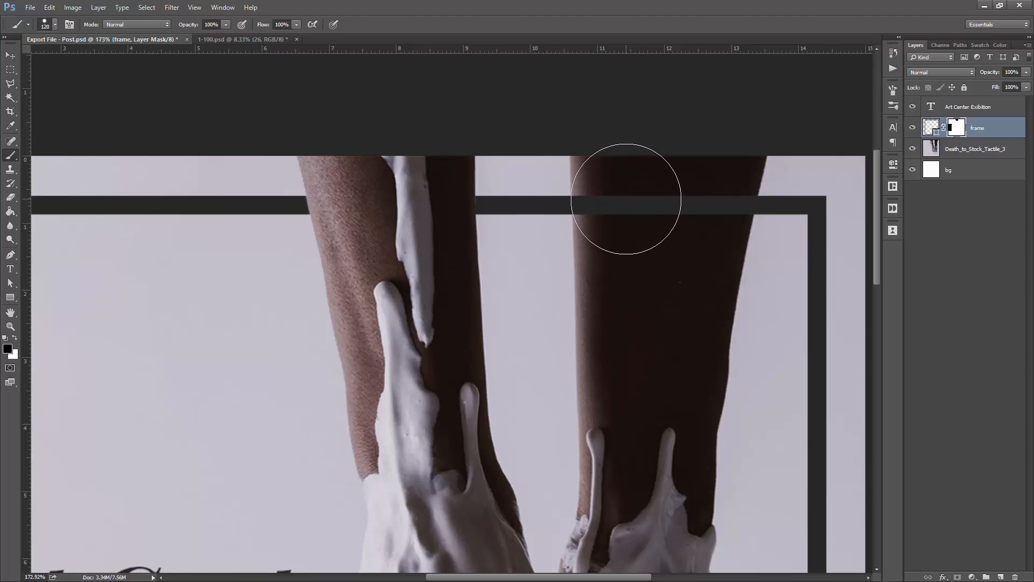
Step: Mask out the frame's top bar where it crosses the right arm, and fit the whole canvas in view
click(625, 192)
drag(664, 224, 685, 201)
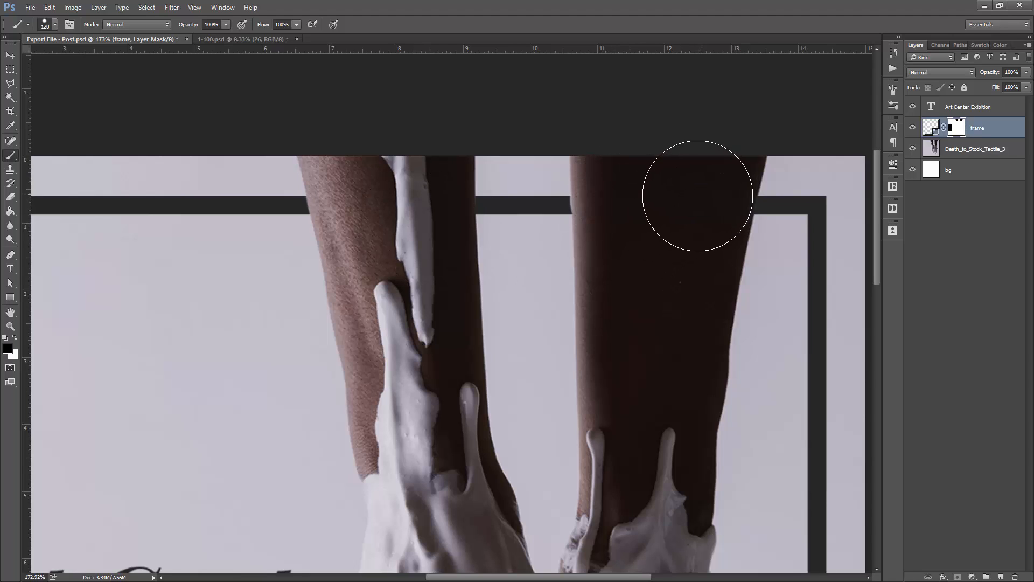
key(ctrl+0)
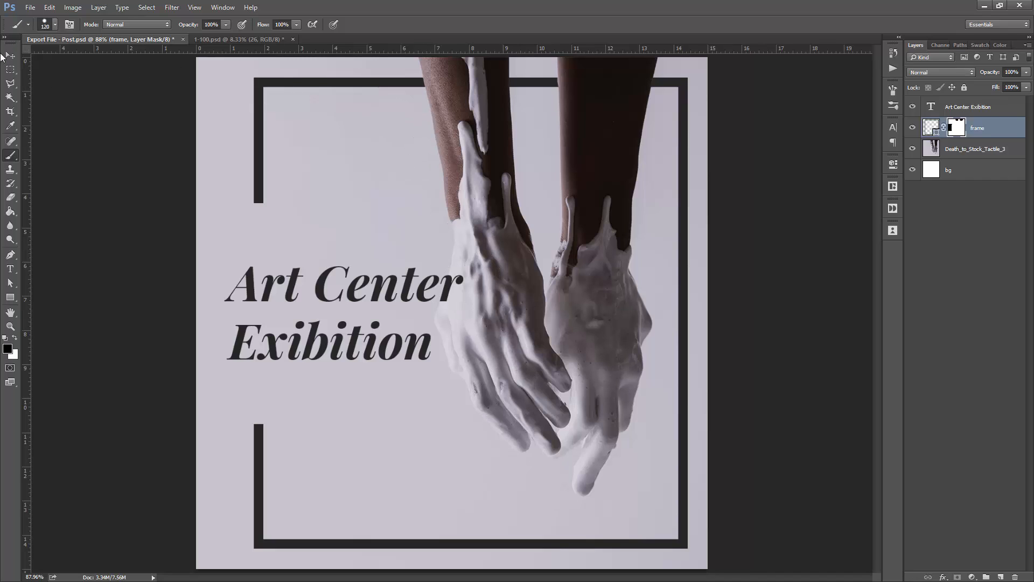
Step: Stop painting the mask by switching to the Move tool, swap the foreground and background colours, and deselect the frame layer
key(v)
key(x)
click(157, 110)
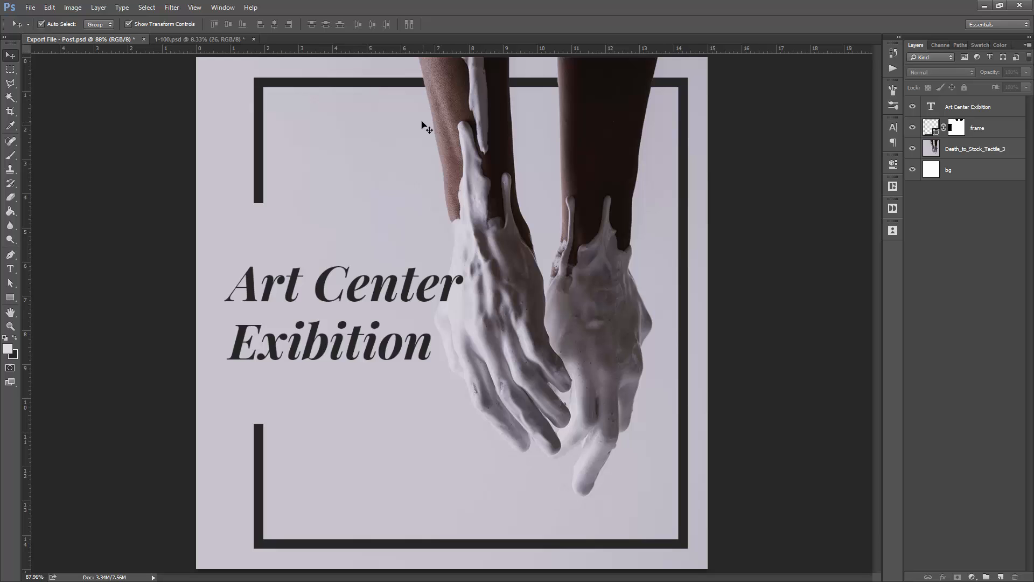
Step: Create a new blank document 1920 pixels wide and 1080 pixels high
click(30, 8)
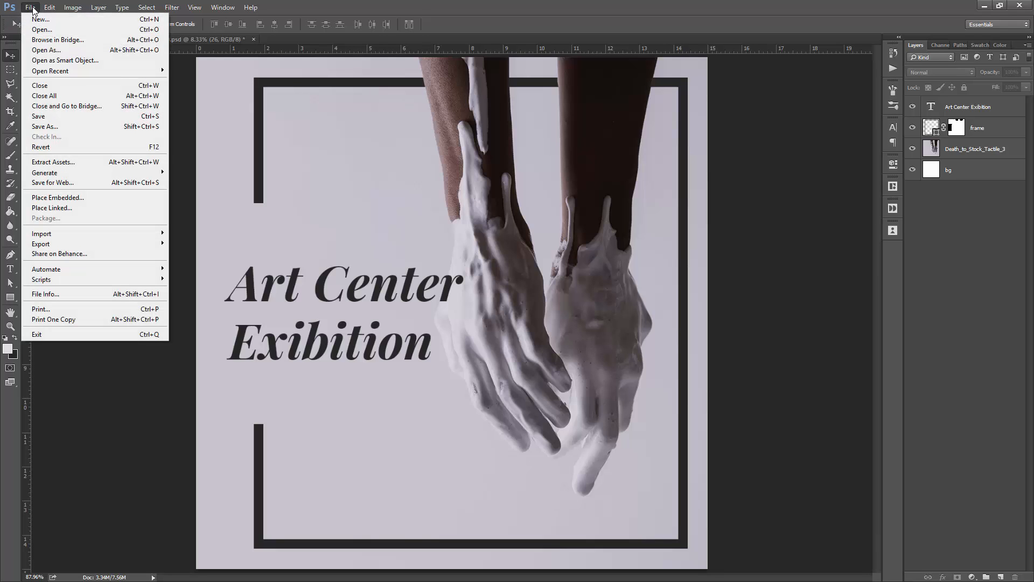
click(445, 4)
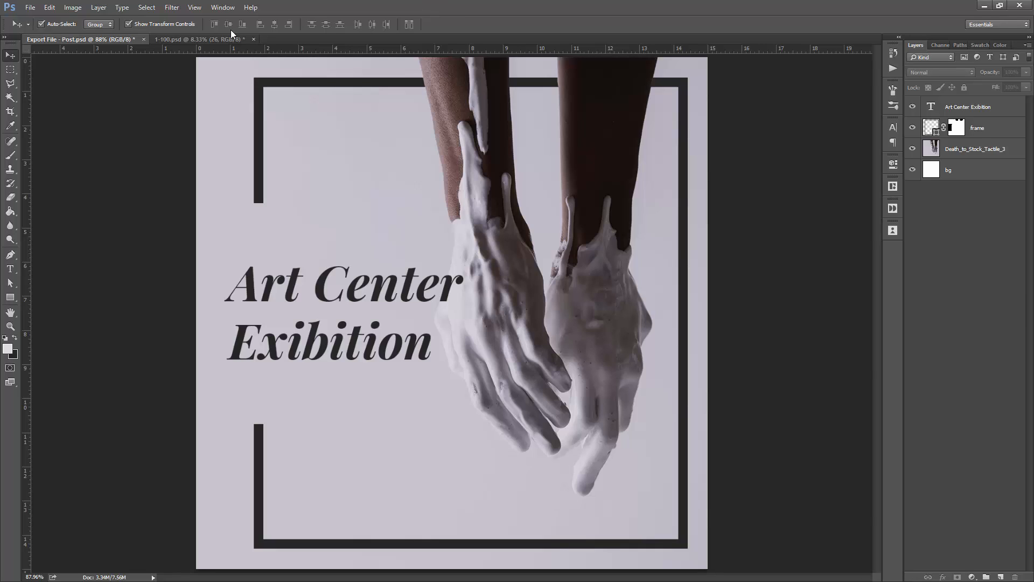
click(26, 8)
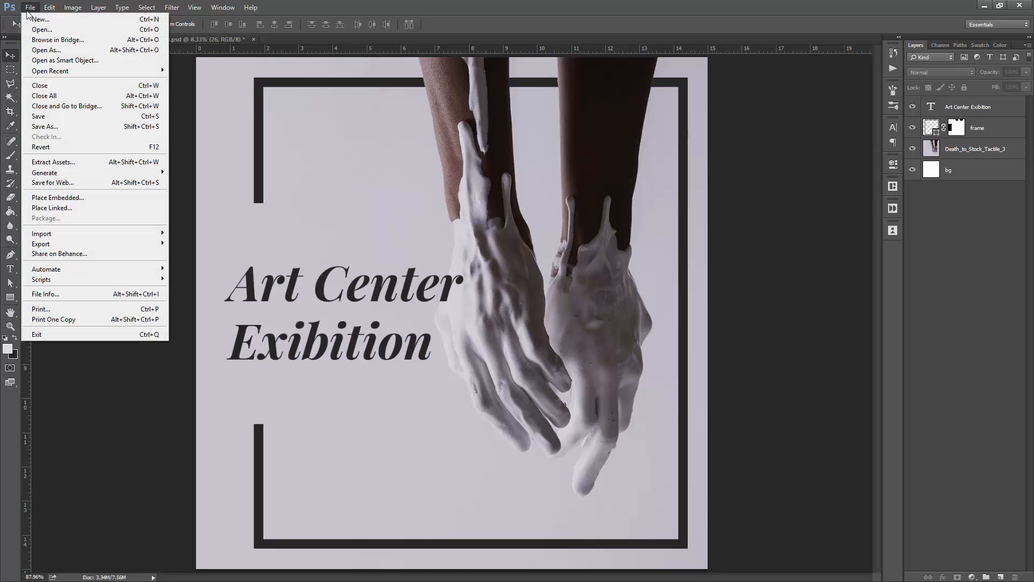
click(35, 16)
double_click(361, 239)
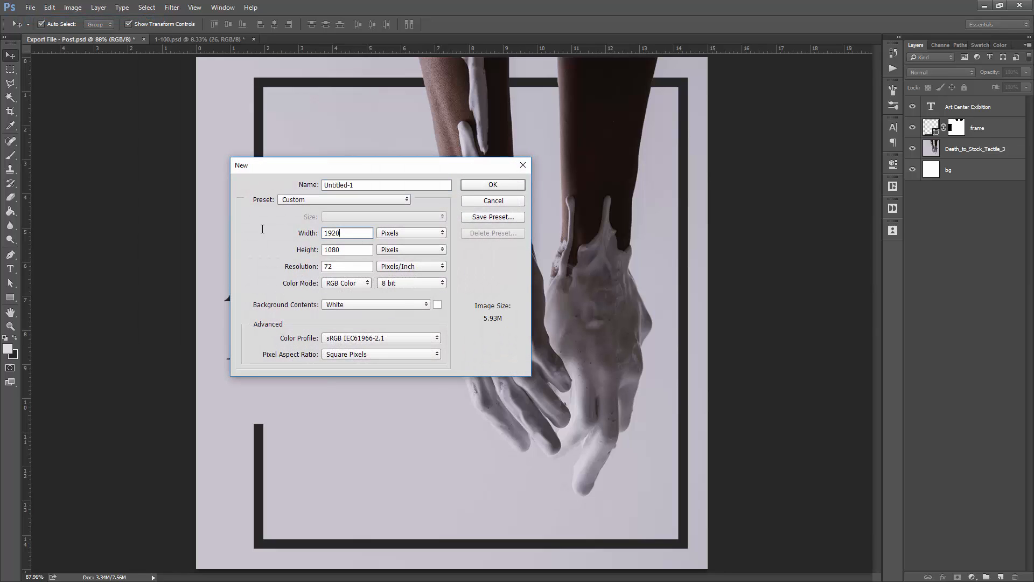
text(1920)
double_click(365, 249)
text(1080)
click(423, 233)
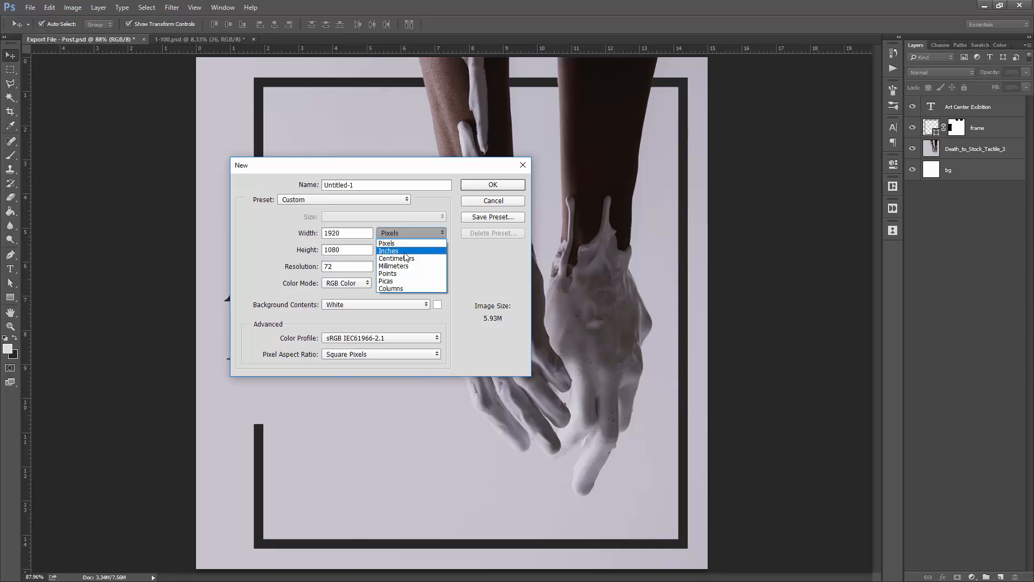
click(407, 243)
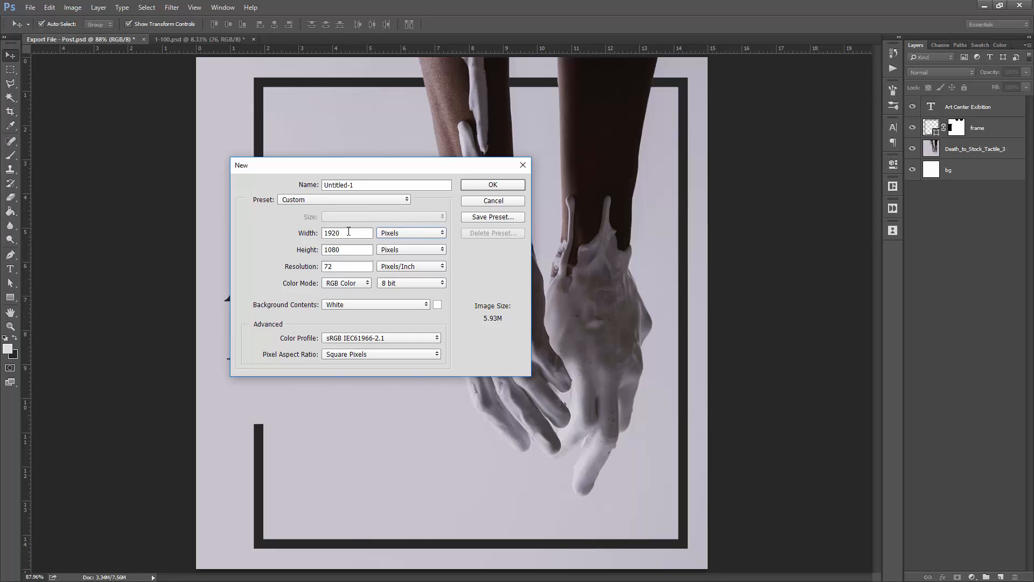
drag(349, 233, 282, 250)
click(498, 185)
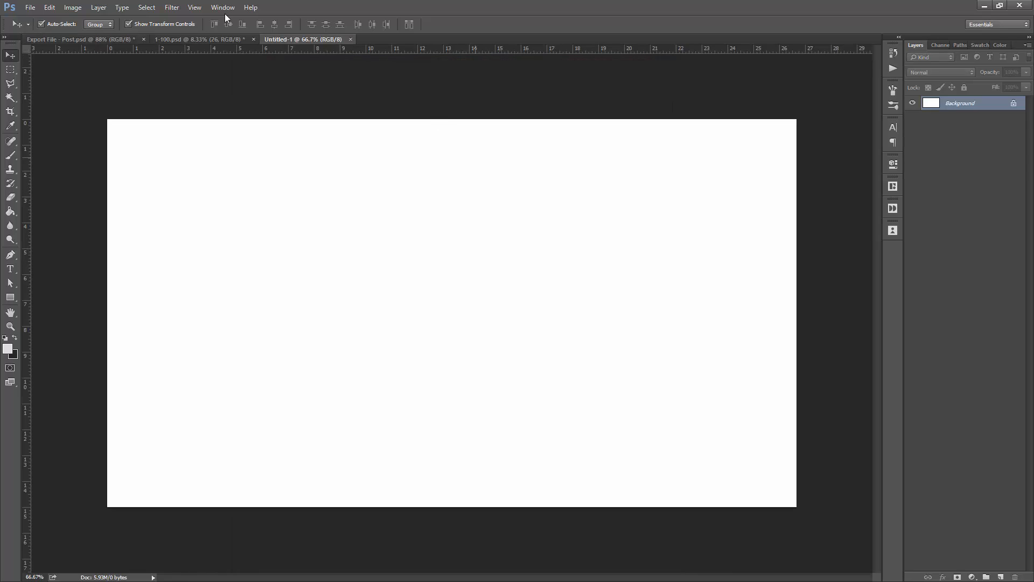
Step: Group all four layers of Export File - Post.psd and copy the group into the new Untitled-1 document
click(81, 40)
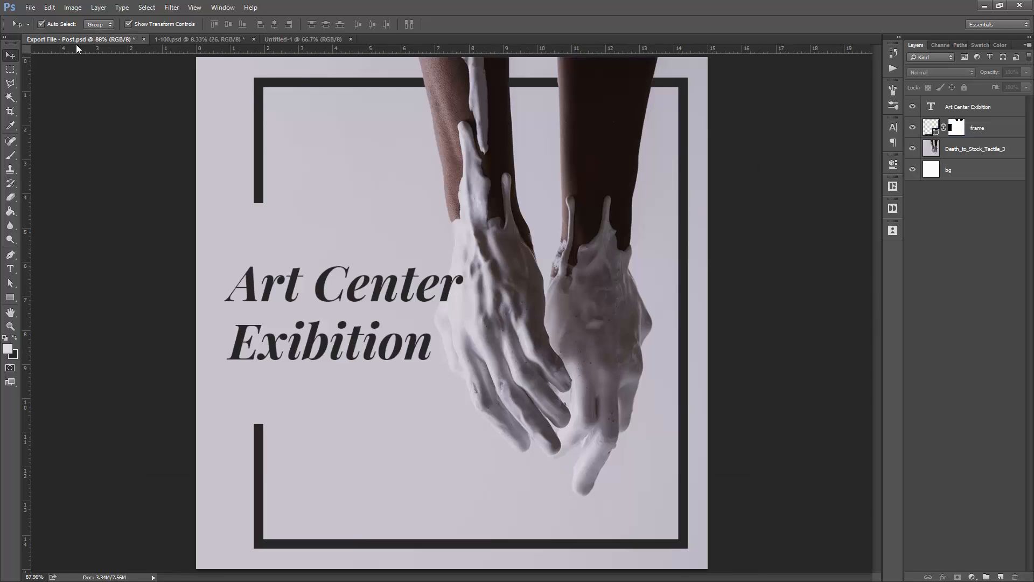
click(975, 106)
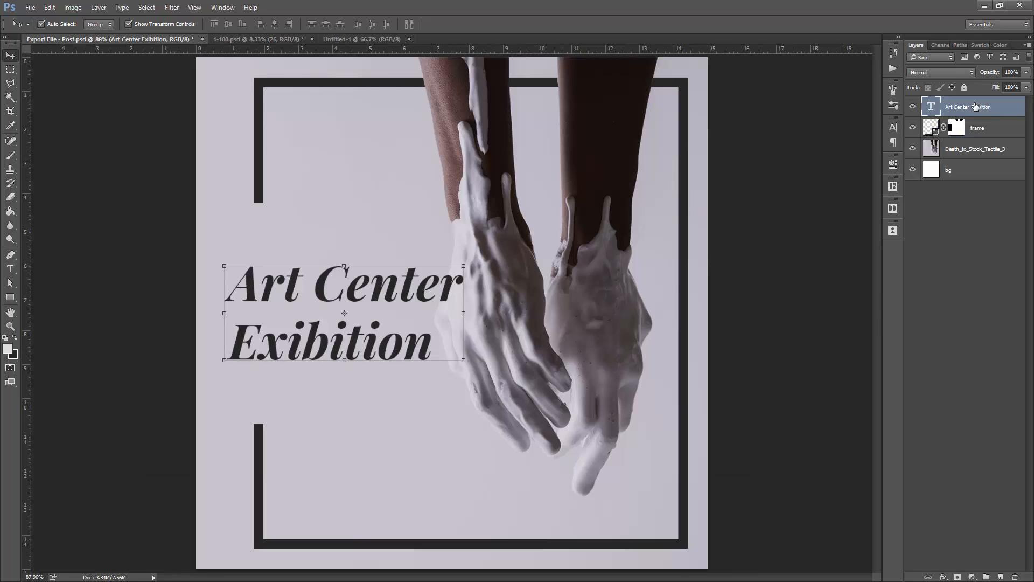
shift+click(973, 172)
key(ctrl+g)
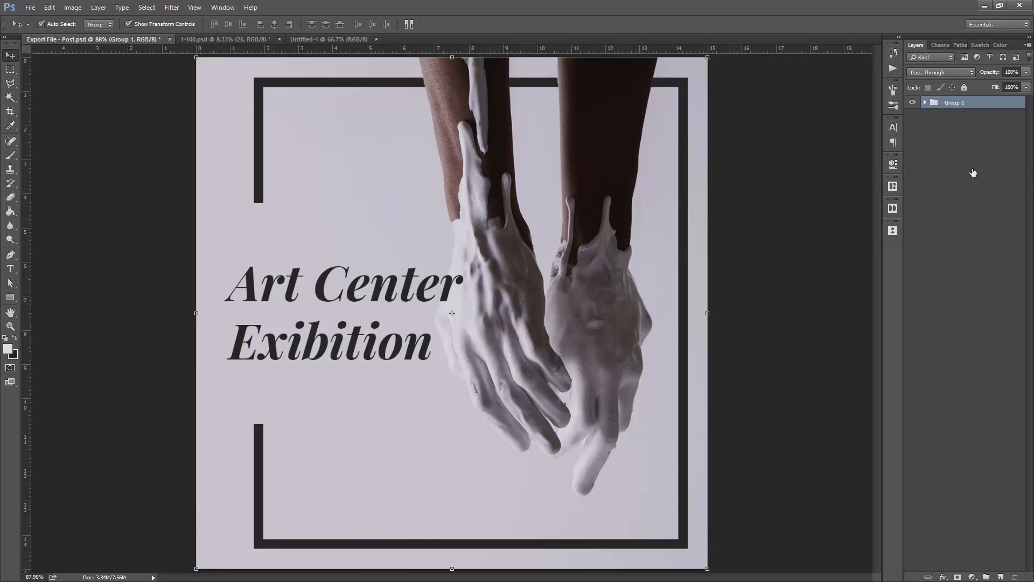
drag(454, 142, 511, 166)
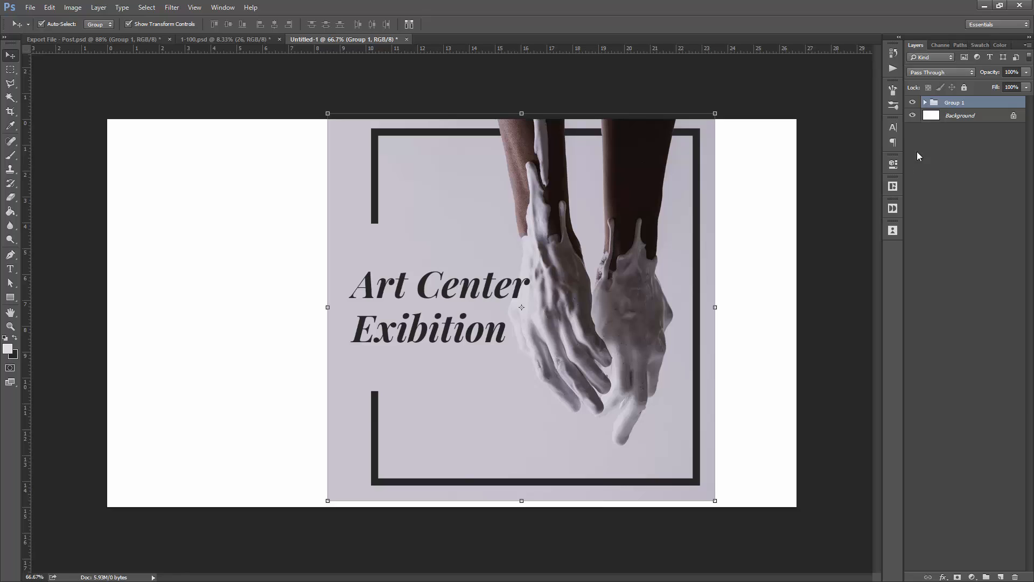
Step: Unlock the Background layer and use its outline as a selection to align the group to the canvas's vertical centre and right edge
click(1012, 117)
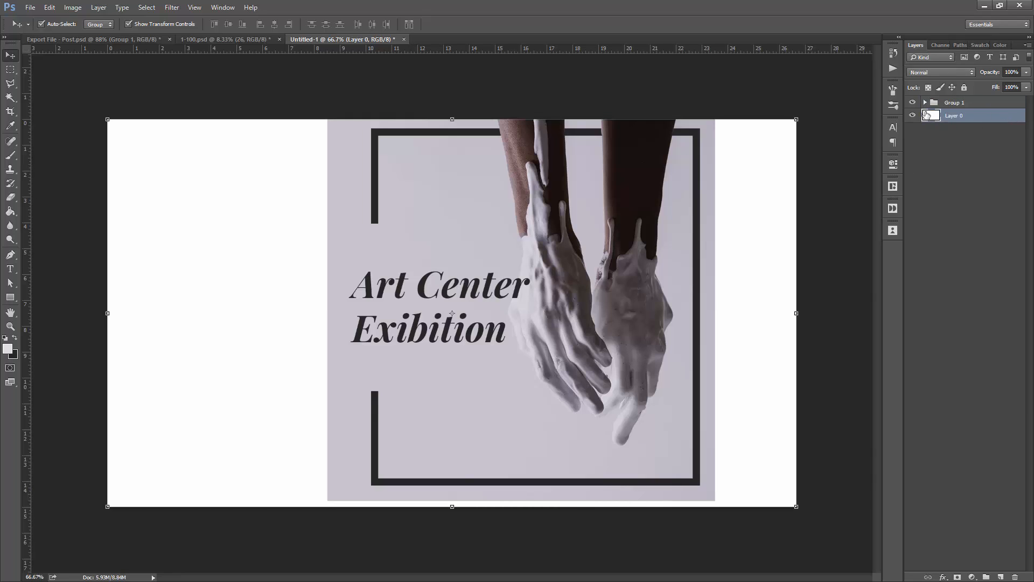
ctrl+click(927, 115)
click(953, 102)
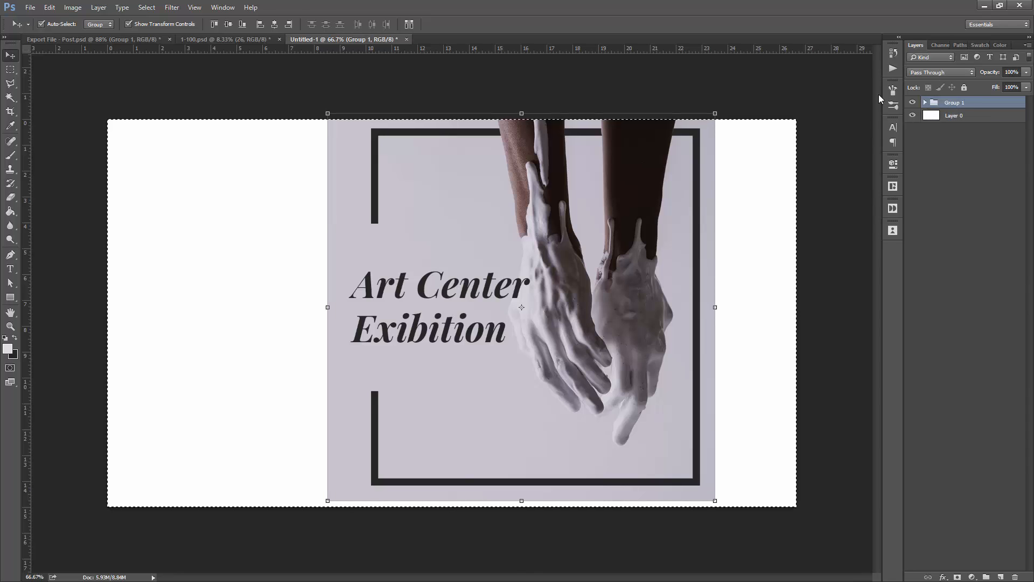
click(231, 24)
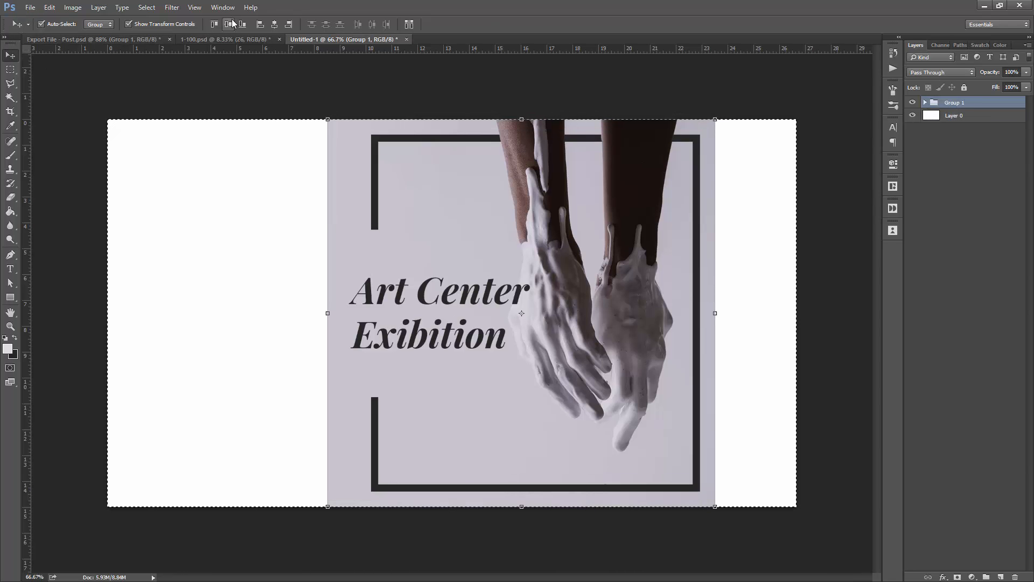
click(289, 24)
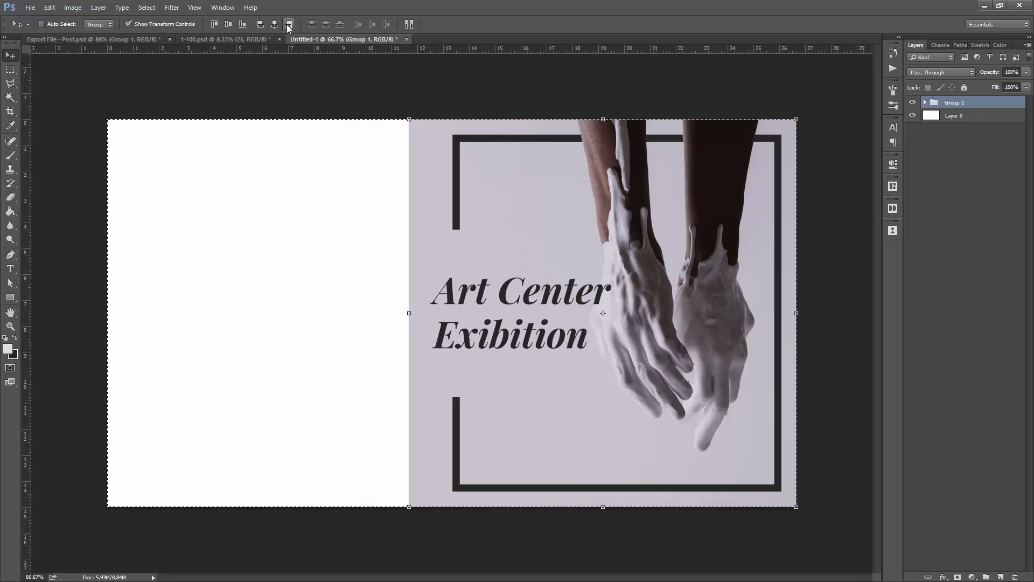
key(ctrl+d)
Step: Ungroup the copied layers and delete the bg layer that came with them
right_click(966, 103)
click(955, 175)
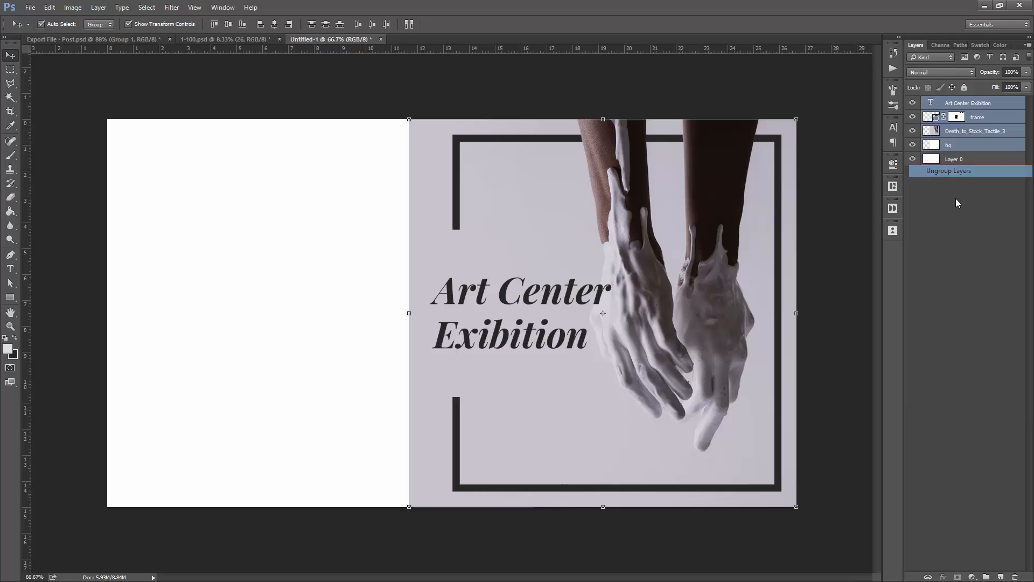
click(956, 145)
key(Delete)
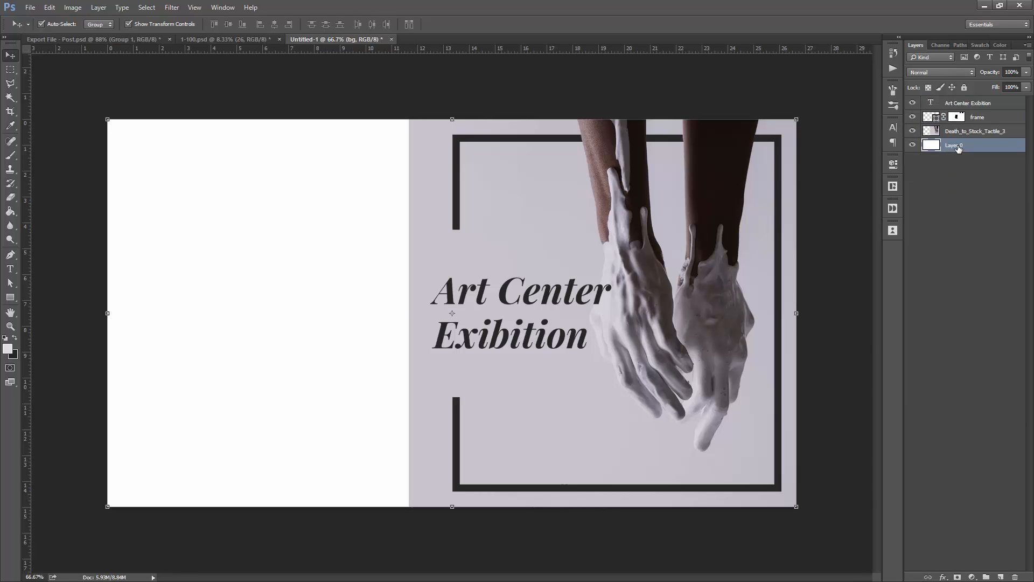
Step: Rename Layer 0, the full-canvas white layer, as bg
double_click(956, 146)
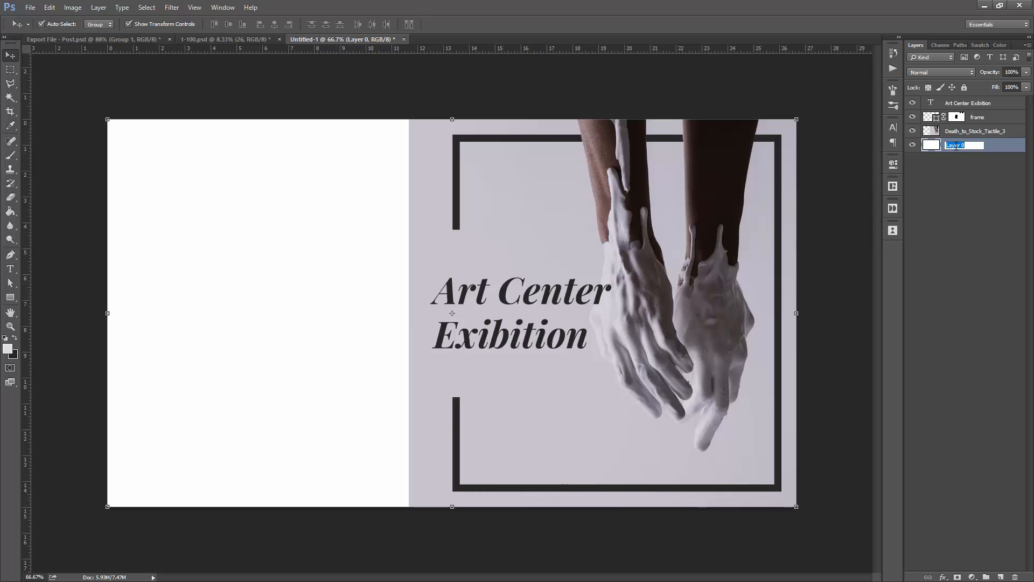
text(bg)
key(Return)
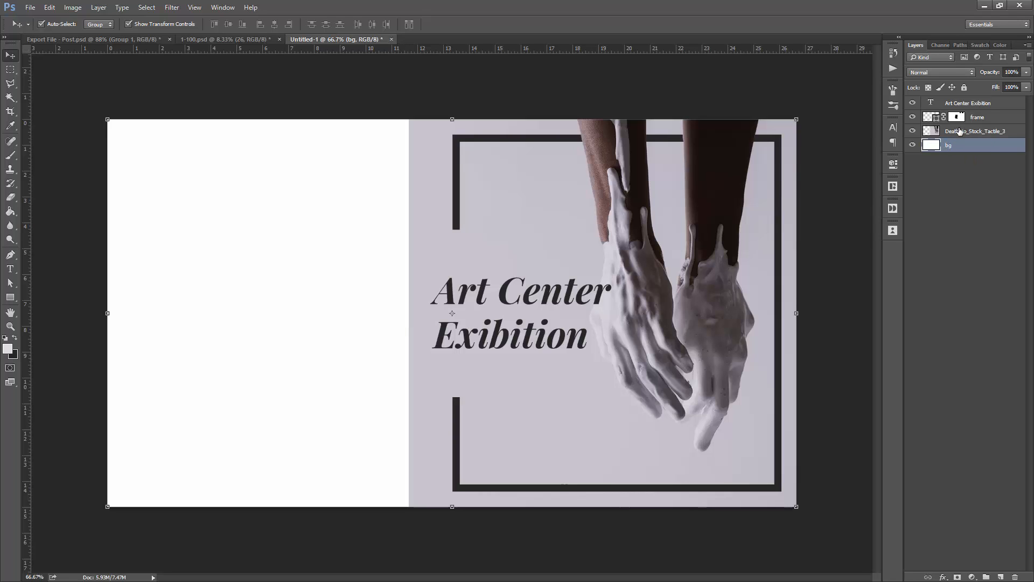
Step: On the Death_to_Stock_Tactile_3 layer, marquee-select the empty white area left of the photo and fill it with Content-Aware at 100% opacity
click(958, 130)
click(14, 75)
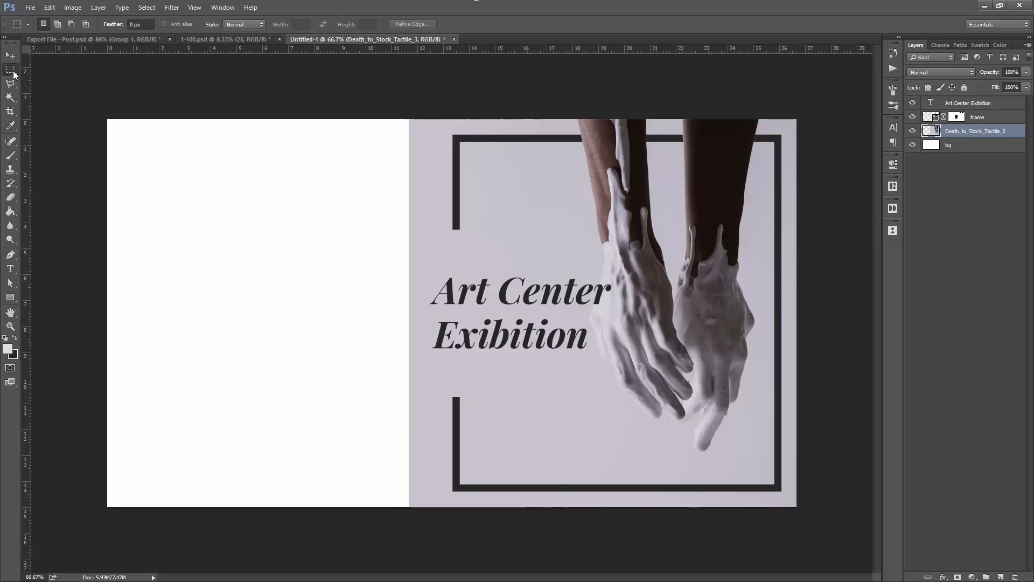
drag(86, 101, 410, 536)
drag(108, 120, 132, 161)
drag(251, 342, 410, 509)
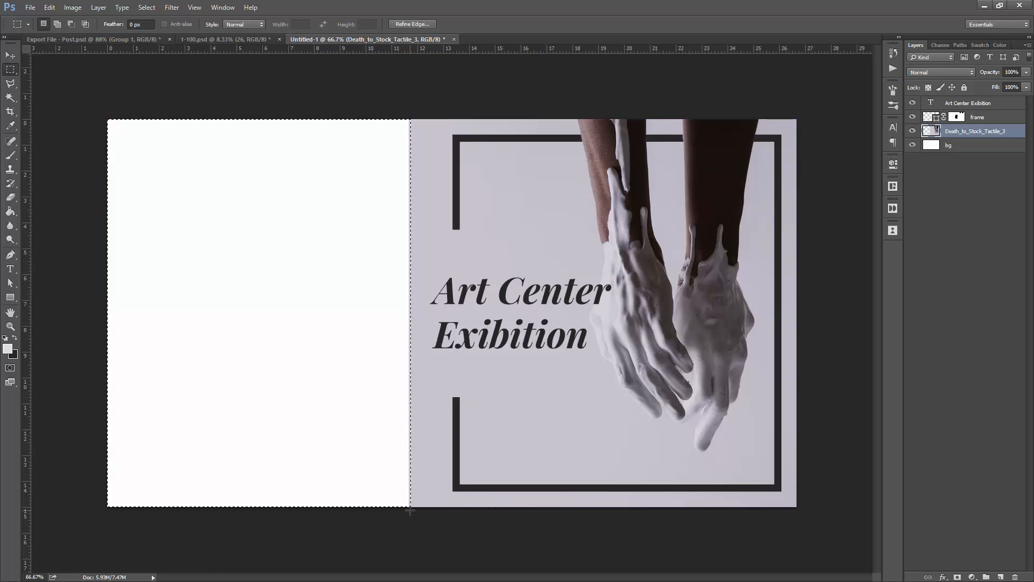
key(shift)
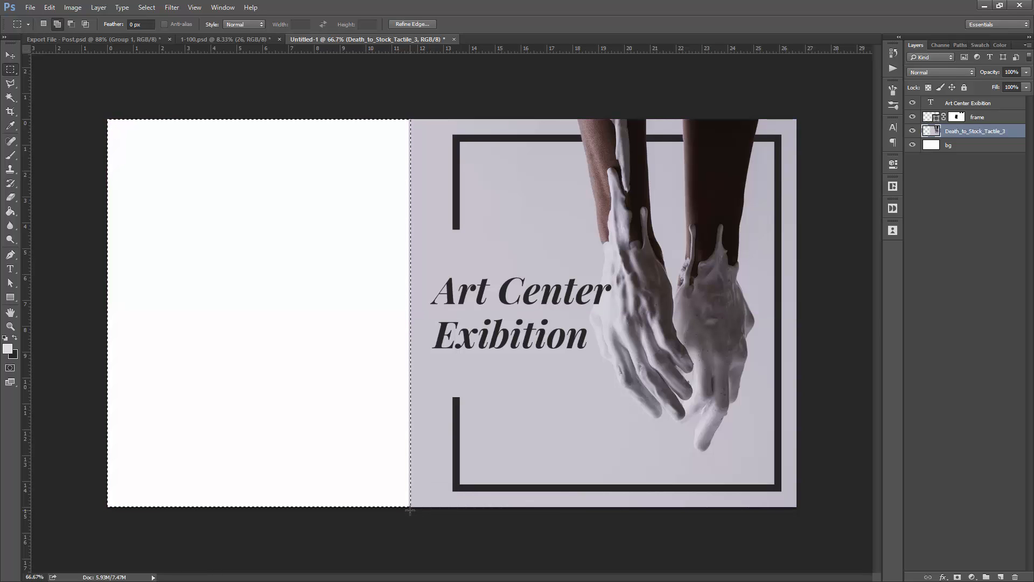
key(shift+F5)
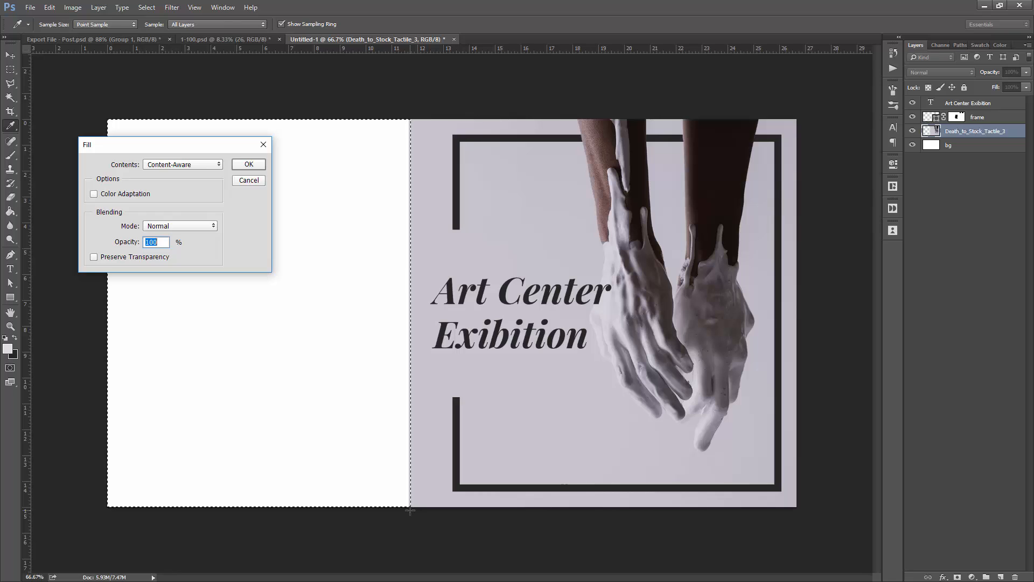
key(Return)
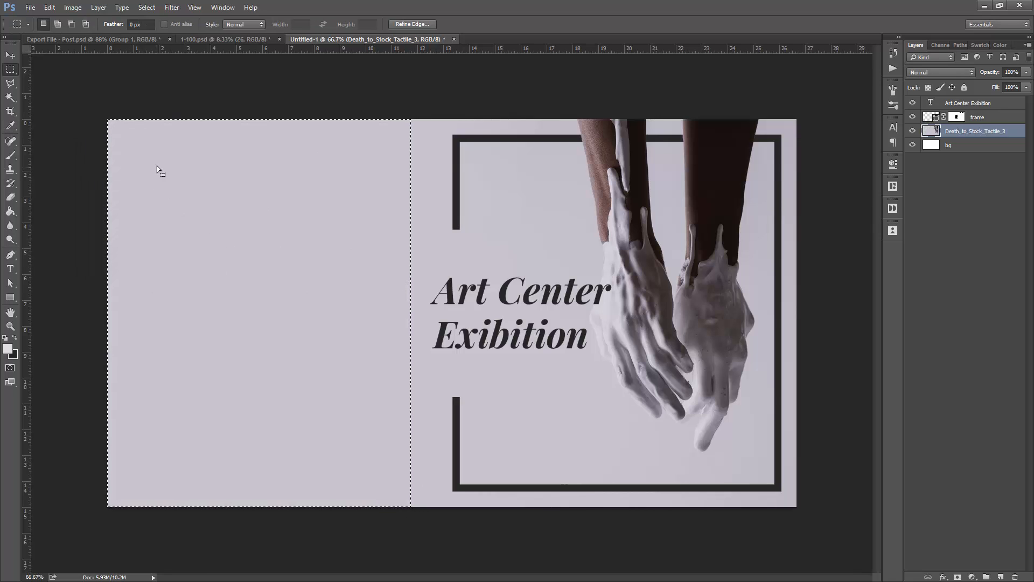
key(ctrl+d)
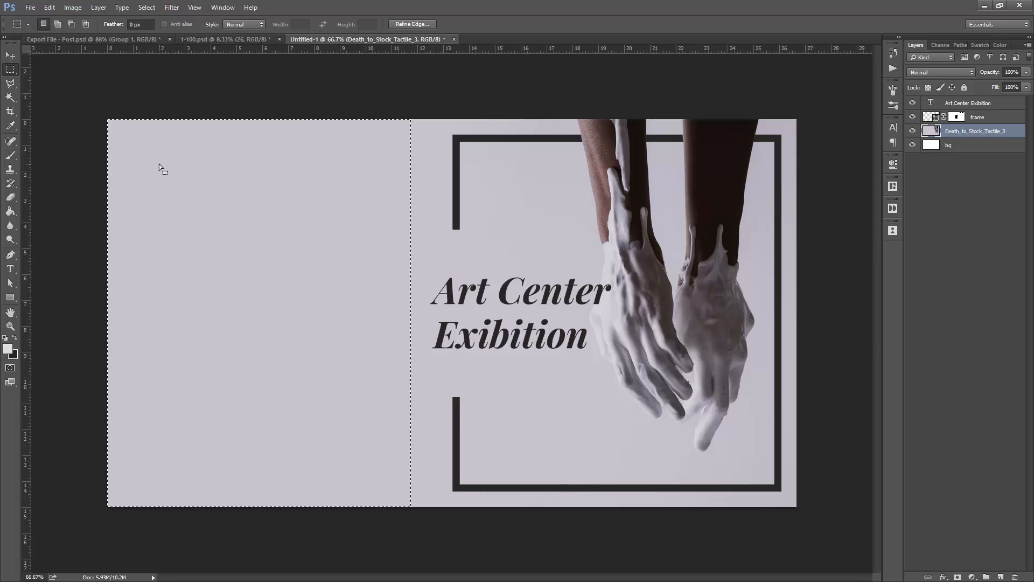
Step: Load the bg layer's outline as a selection and align the Art Center Exibition title to the canvas's left edge
click(931, 145)
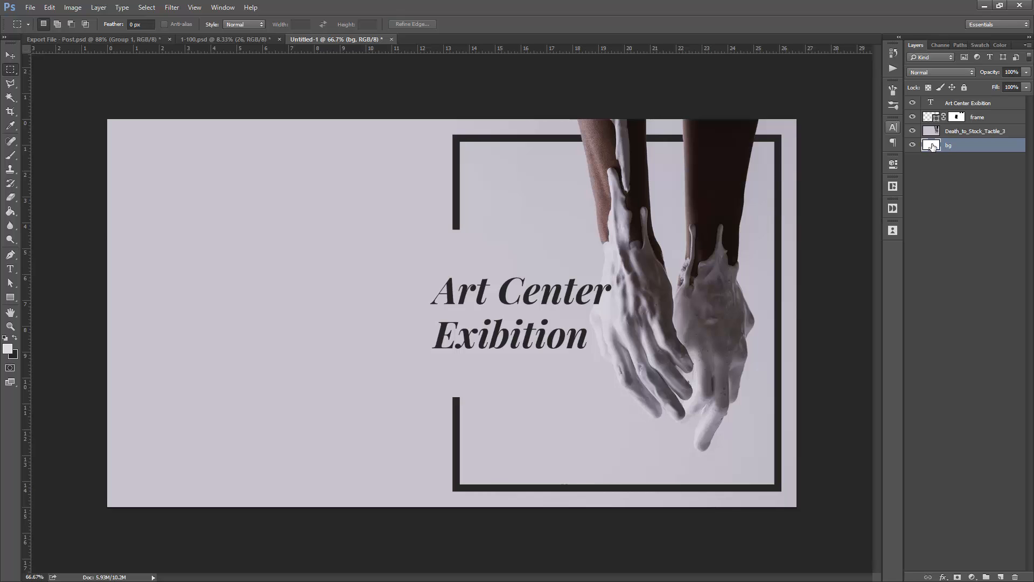
ctrl+click(931, 146)
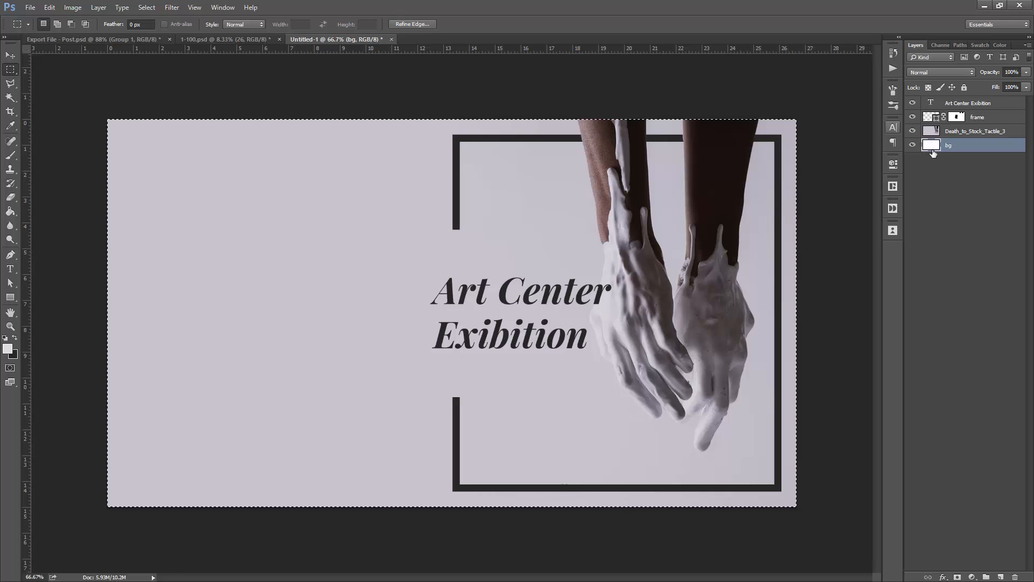
click(989, 103)
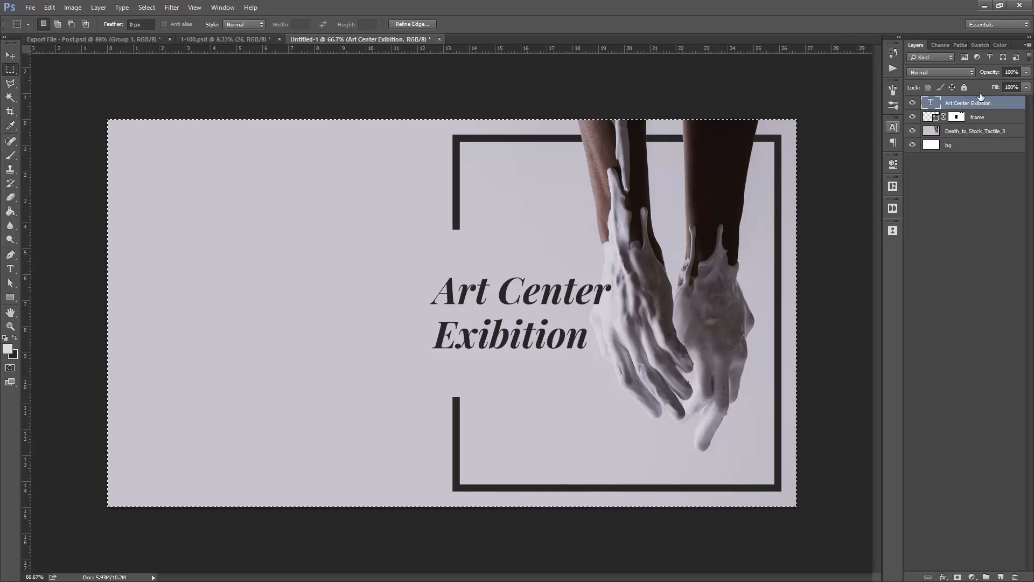
click(9, 56)
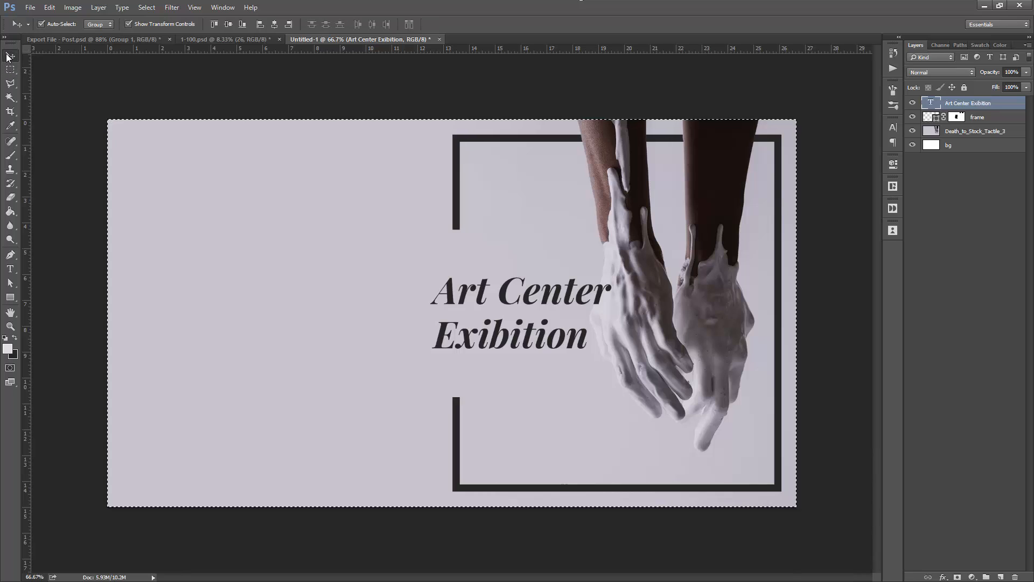
click(260, 25)
key(ctrl+d)
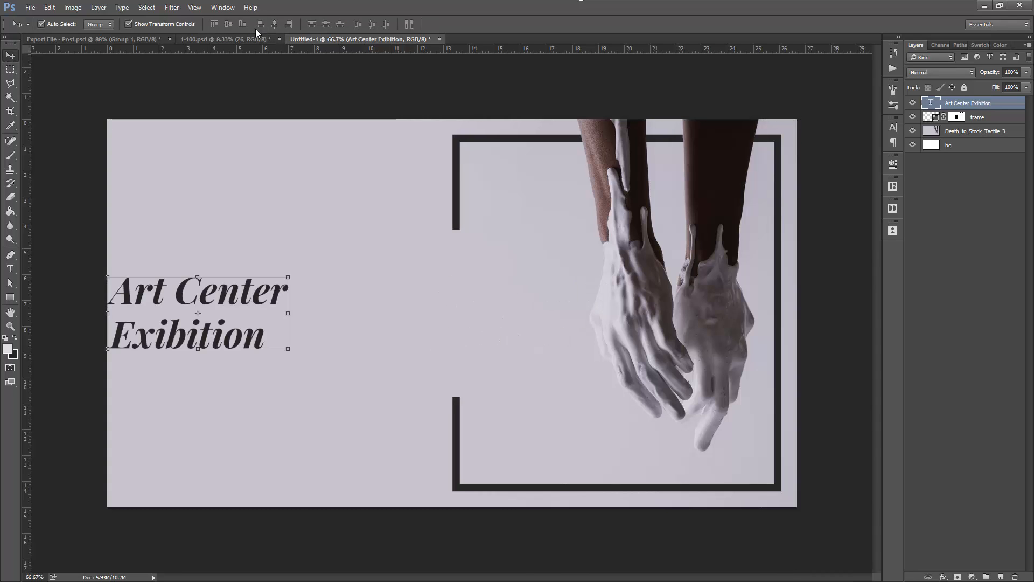
Step: Nudge the title about 60 px to the right to leave a margin from the canvas's left edge
key(shift+Right)
key(shift+Right)
key(shift+Right)
key(shift+Right)
key(shift+Right)
key(shift+Right)
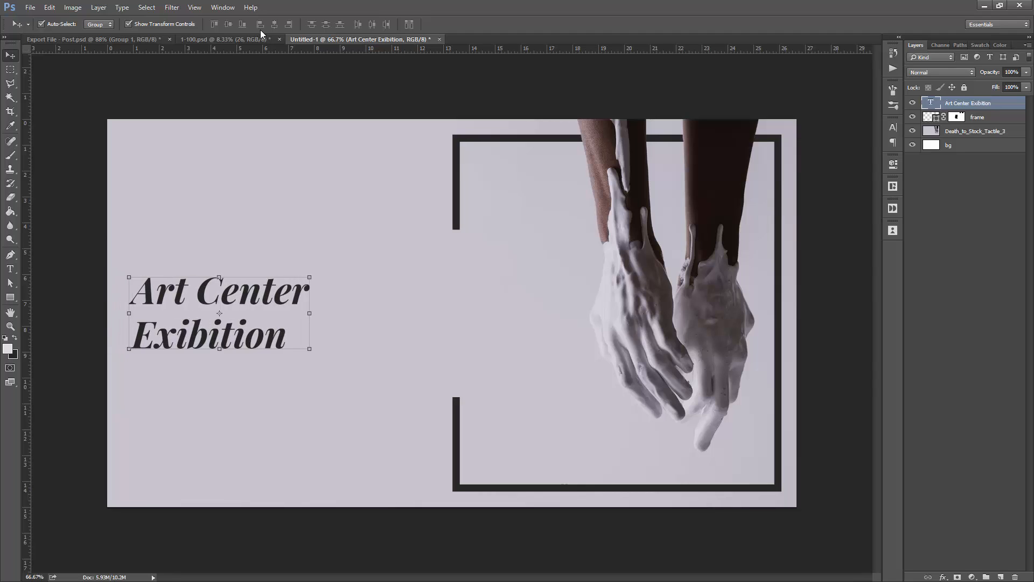
Step: Stretch the frame layer's left side outward to 190.61% width so that its gap lies behind the title
key(alt+bracketleft)
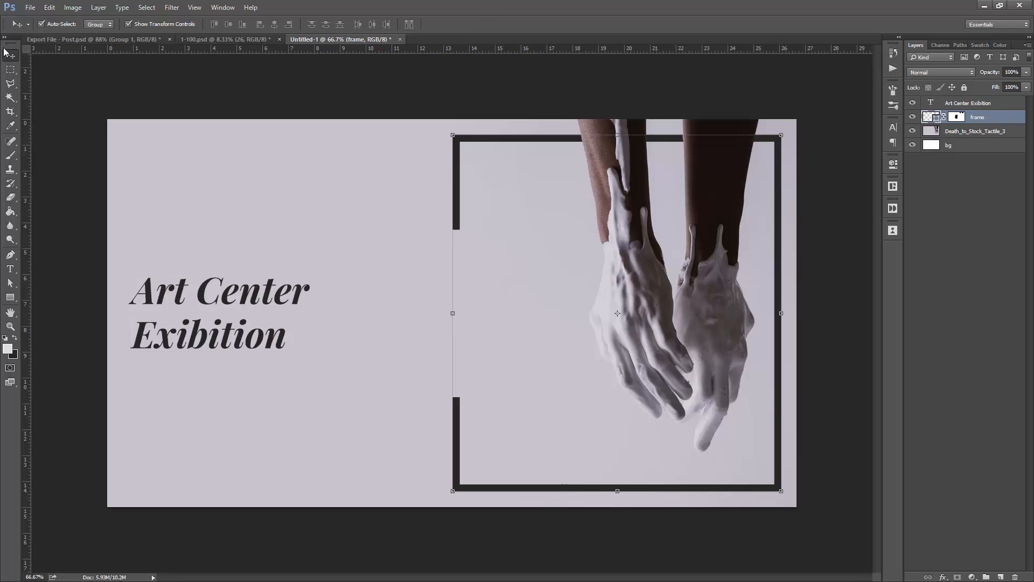
drag(452, 310, 155, 306)
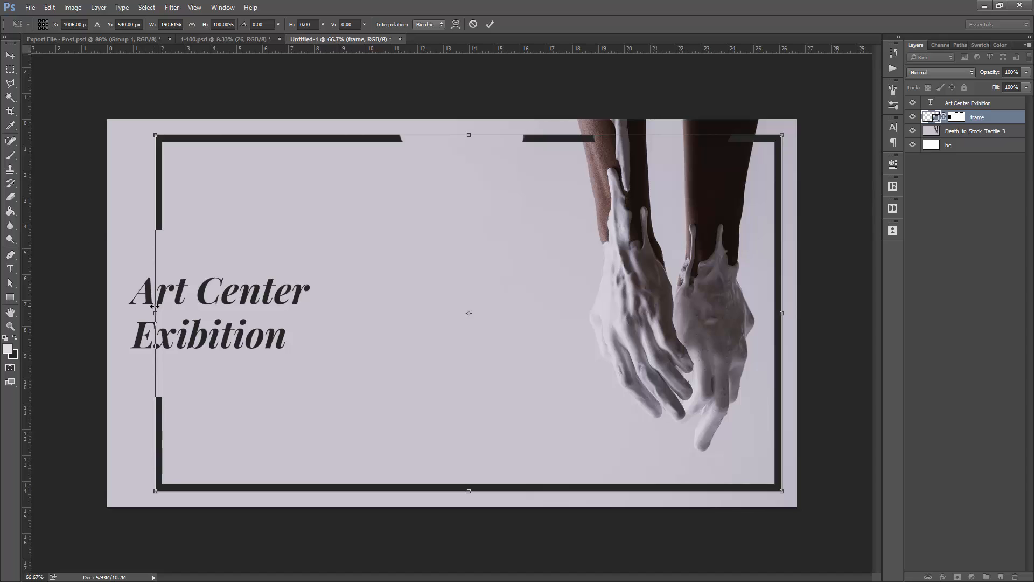
key(Return)
click(511, 89)
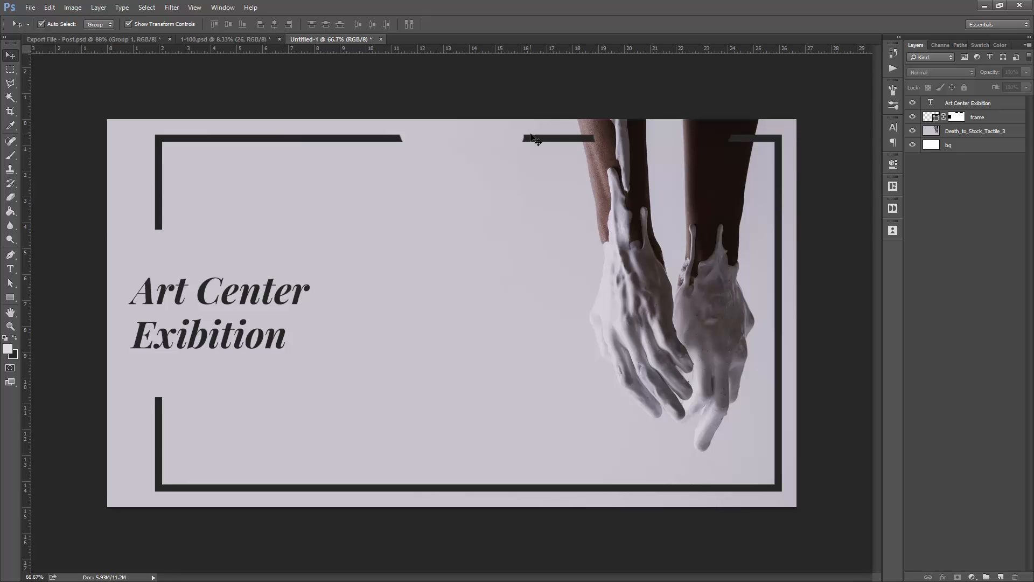
Step: Paint white on the frame layer's mask along the upper bar to close its gaps and restore the full line
click(973, 123)
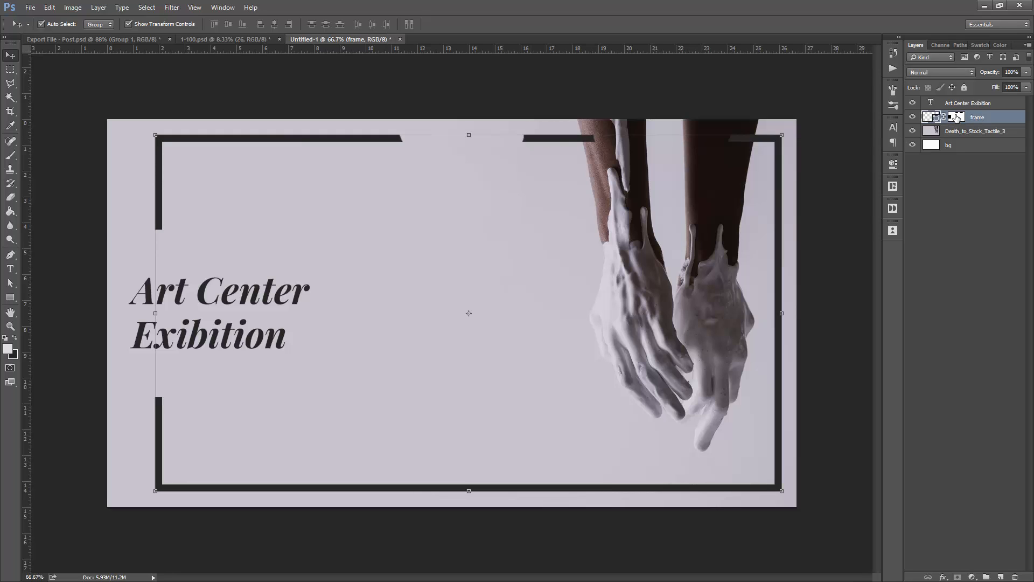
click(957, 117)
key(b)
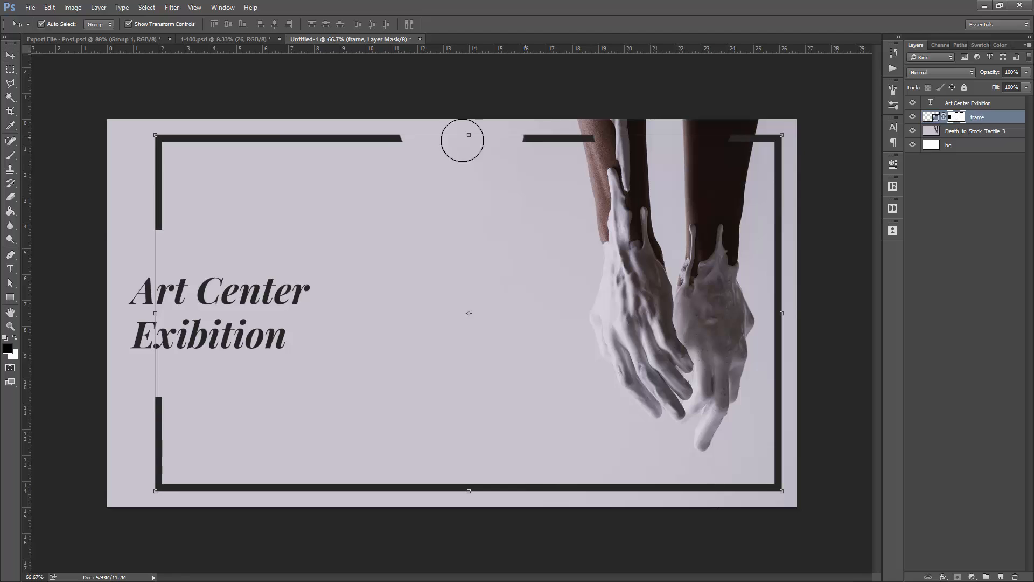
click(15, 338)
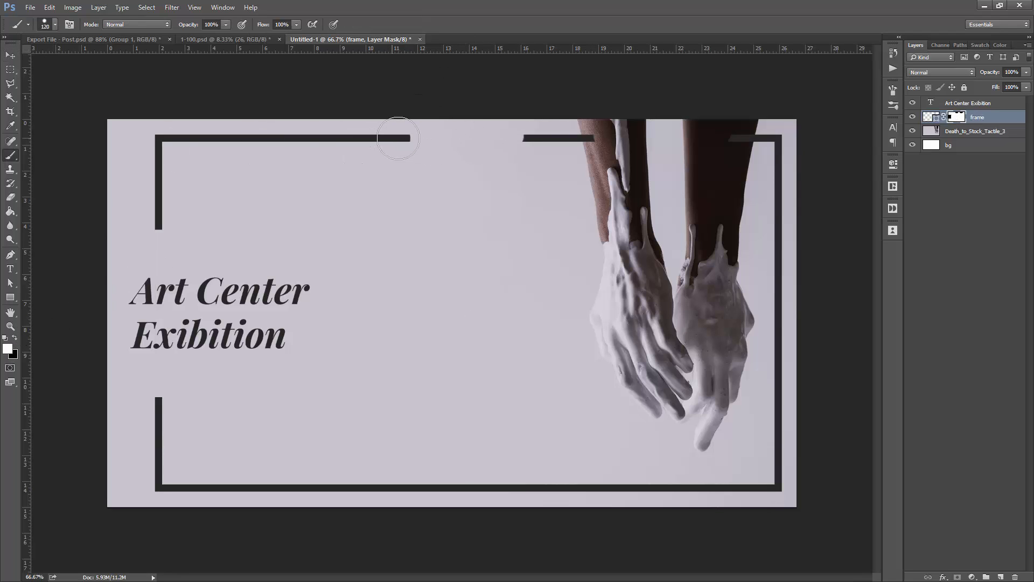
drag(399, 136, 746, 135)
Step: Paint black on the frame mask to hide the upper bar where it crosses the left forearm
scroll(749, 132, up, 3)
scroll(794, 108, up, 2)
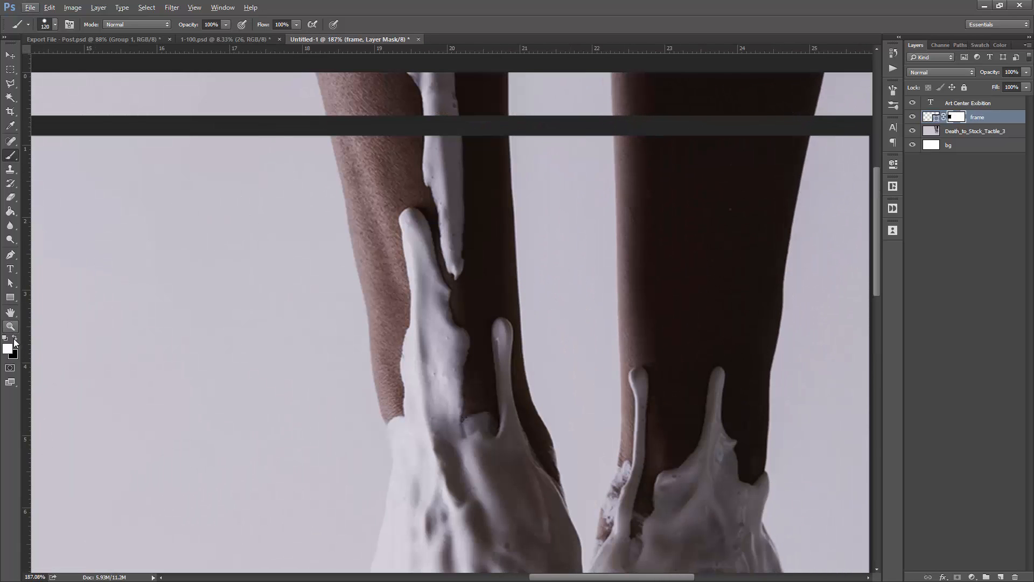
click(15, 337)
drag(477, 203, 363, 236)
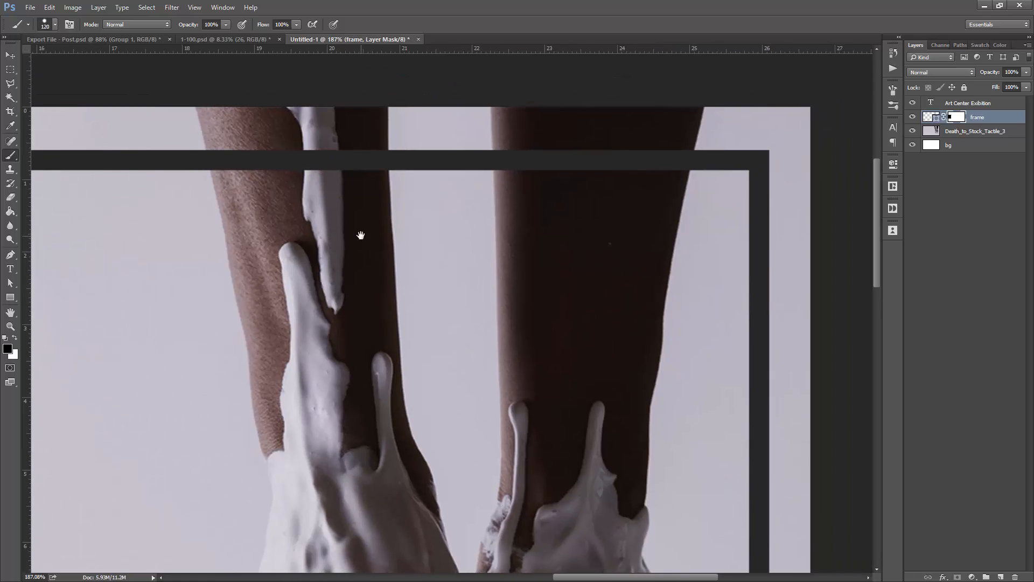
click(266, 143)
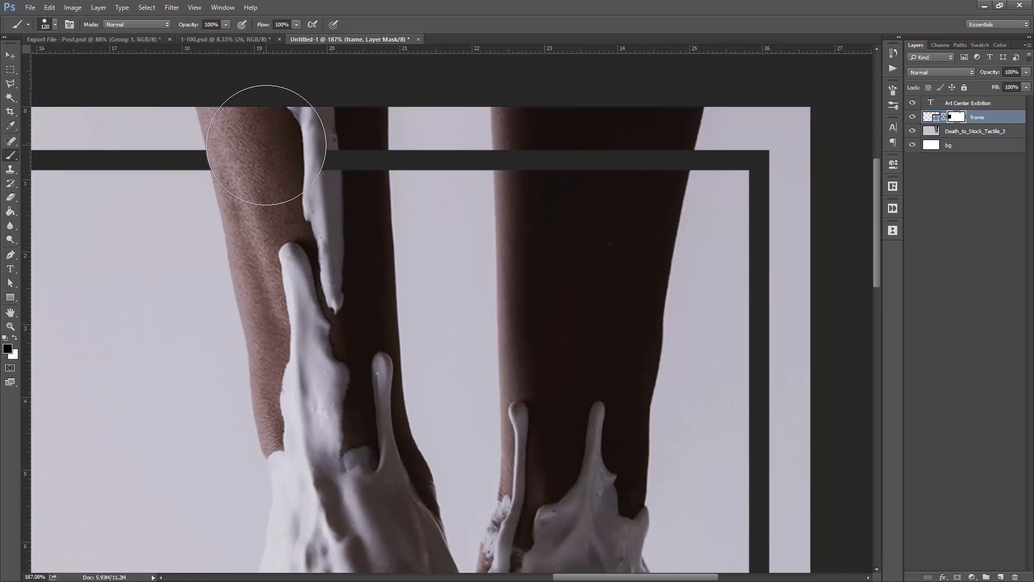
drag(269, 157, 329, 160)
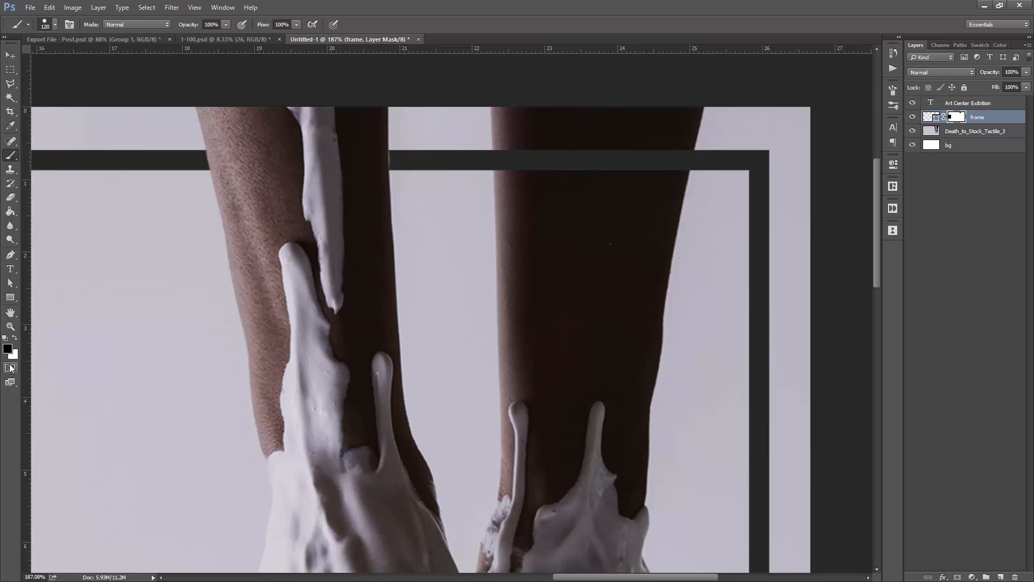
Step: Refine the frame mask at the left forearm's right edge with white and black strokes so the bar meets the arm cleanly
click(16, 340)
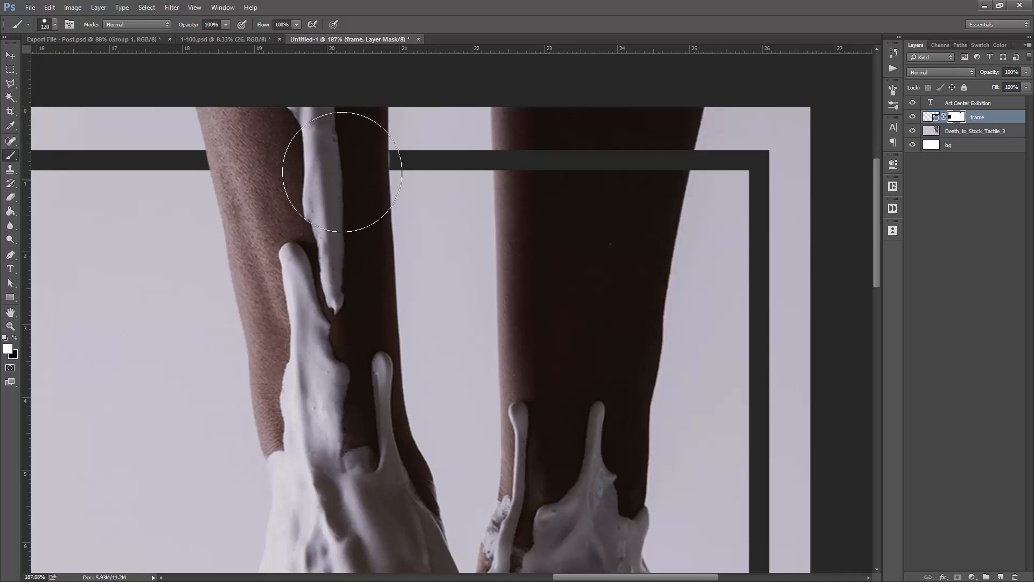
drag(426, 155, 411, 166)
click(15, 339)
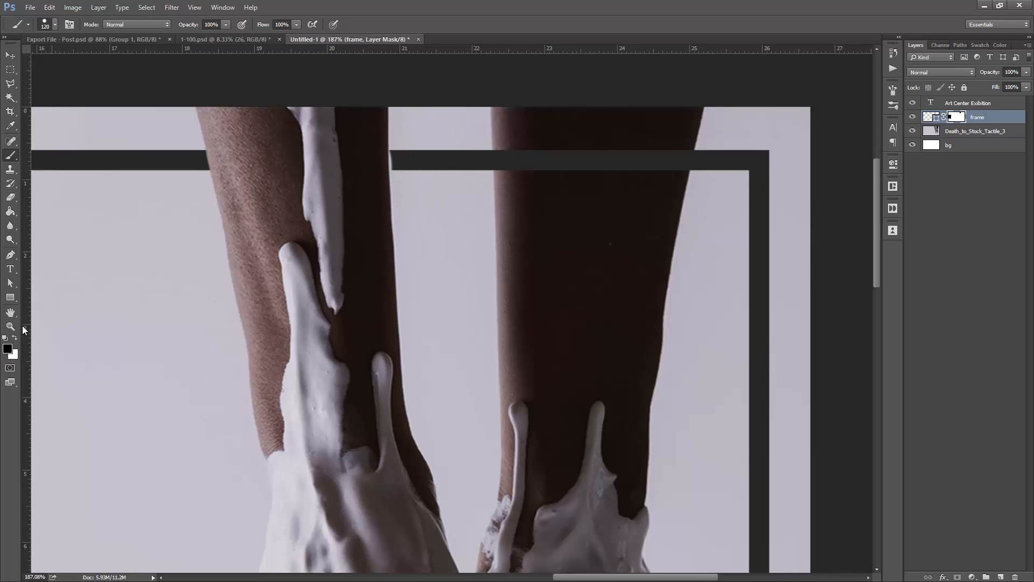
mouse_move(304, 164)
mouse_down()
mouse_move(325, 152)
mouse_move(327, 171)
mouse_up()
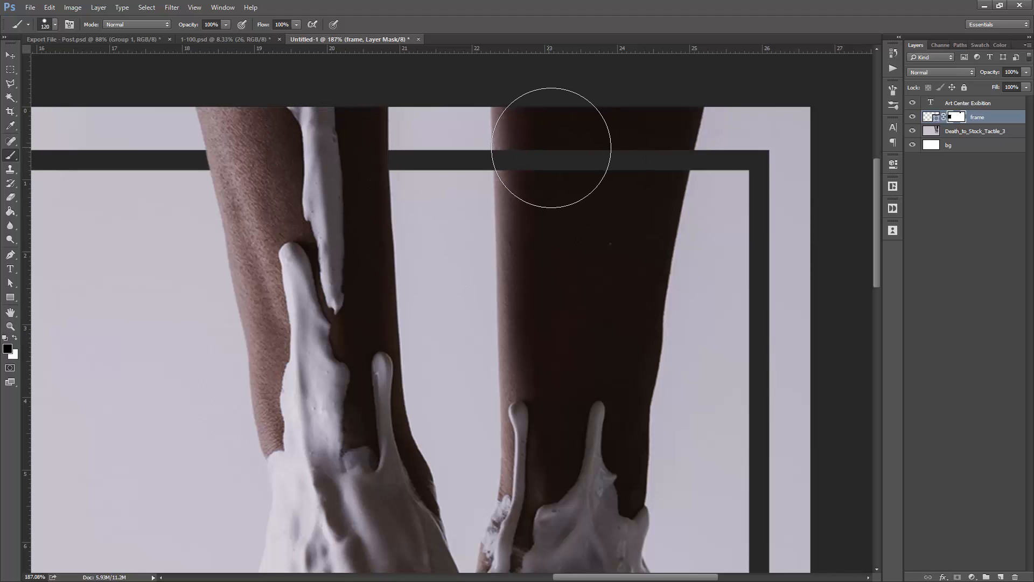
Step: Paint black on the frame mask to hide the upper bar where it crosses the right forearm
drag(556, 143, 593, 153)
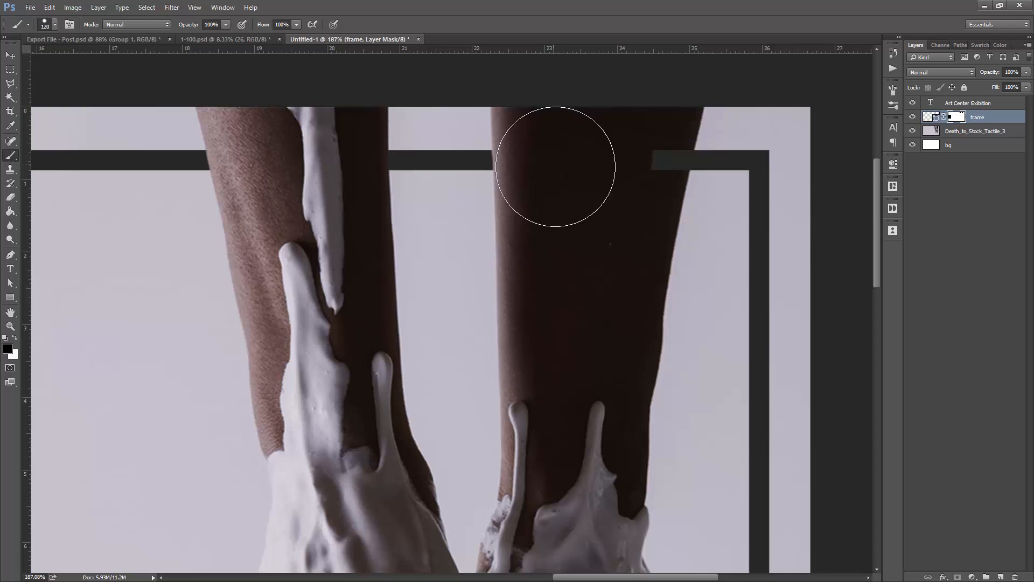
mouse_move(555, 162)
mouse_down()
mouse_move(594, 134)
mouse_move(632, 143)
mouse_up()
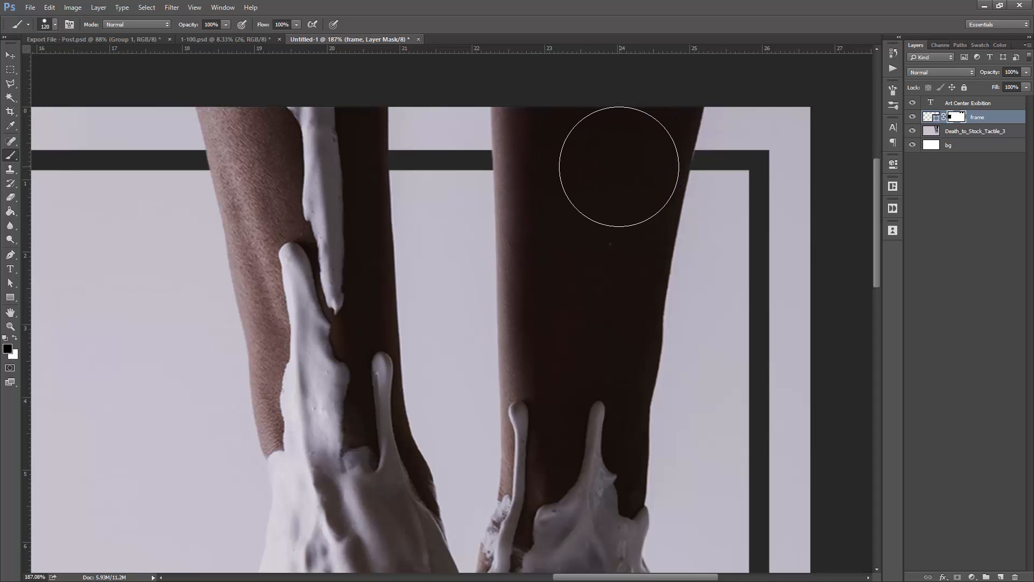
key(ctrl+0)
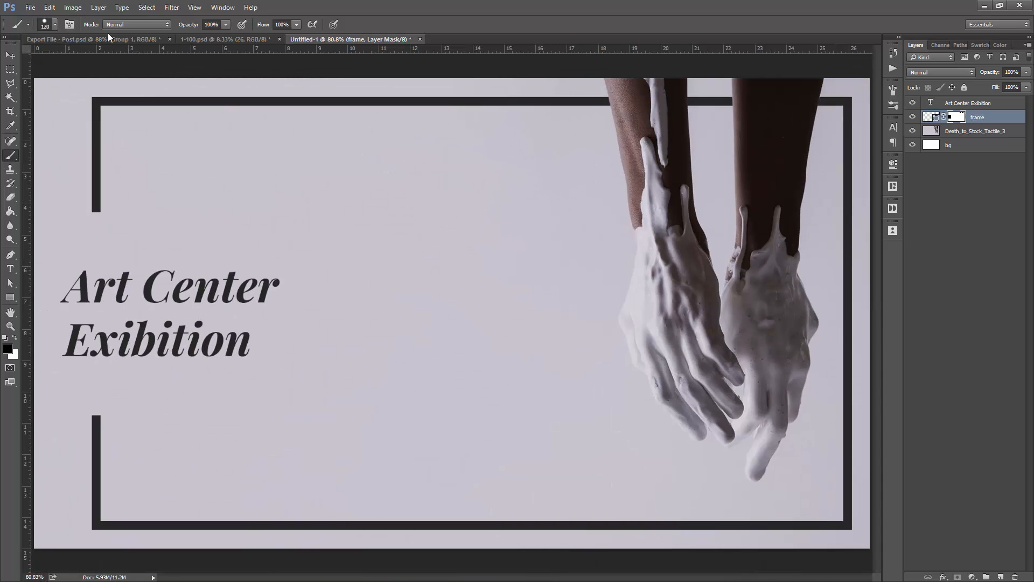
Step: Reorder the open documents so Export File - Post.psd sits directly beside Untitled-1, keeping Untitled-1 active
drag(95, 40, 384, 35)
click(383, 36)
scroll(377, 134, down, 1)
click(15, 69)
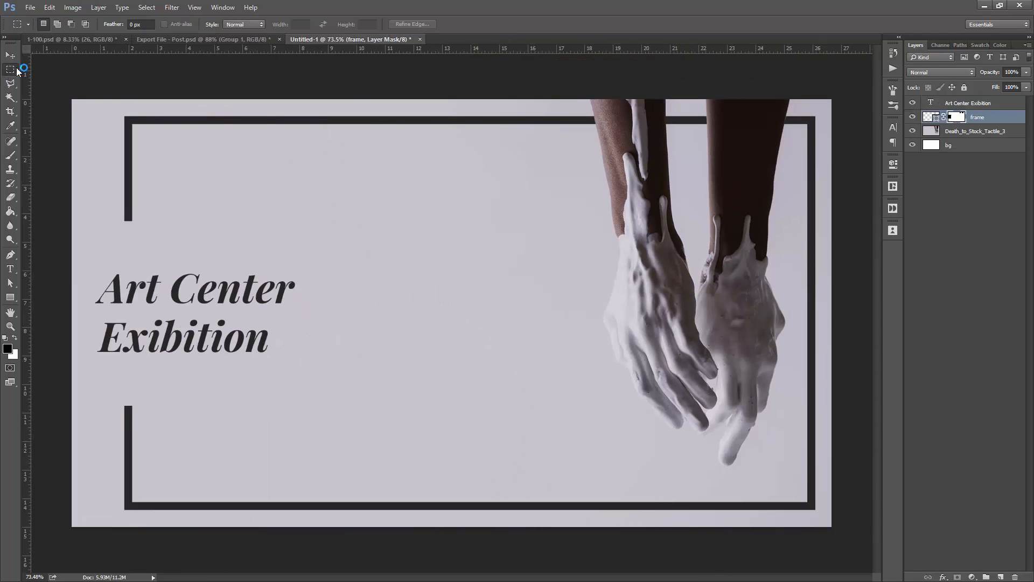
Step: Set the whole Art Center Exibition title to a font size of 200 pt
key(t)
click(231, 291)
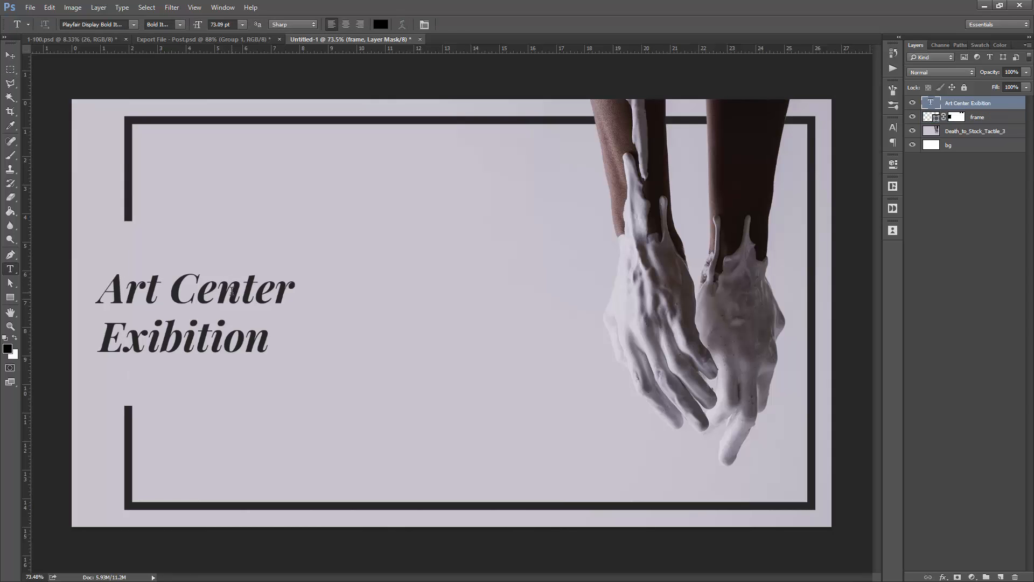
key(ctrl+a)
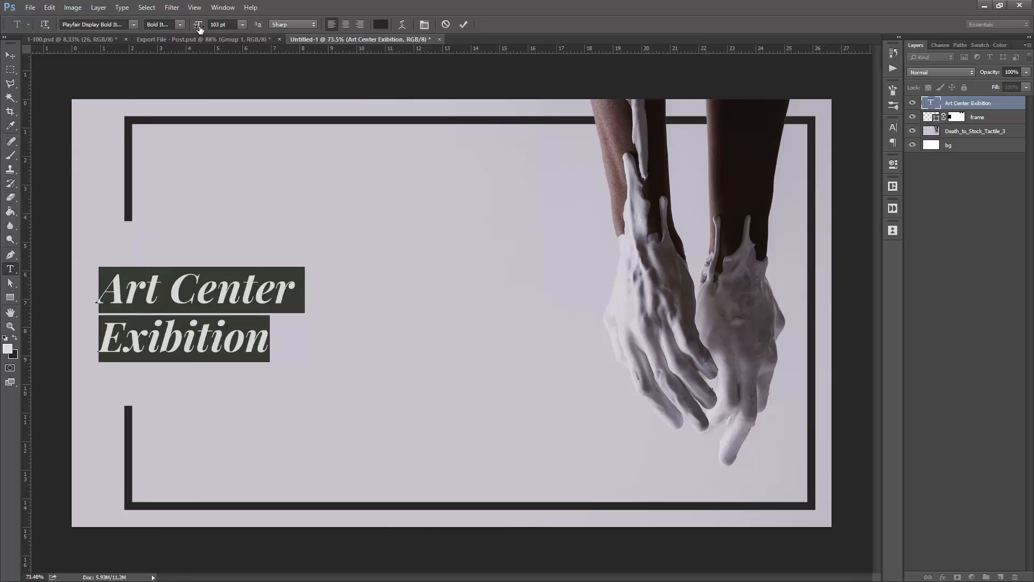
drag(199, 28, 251, 28)
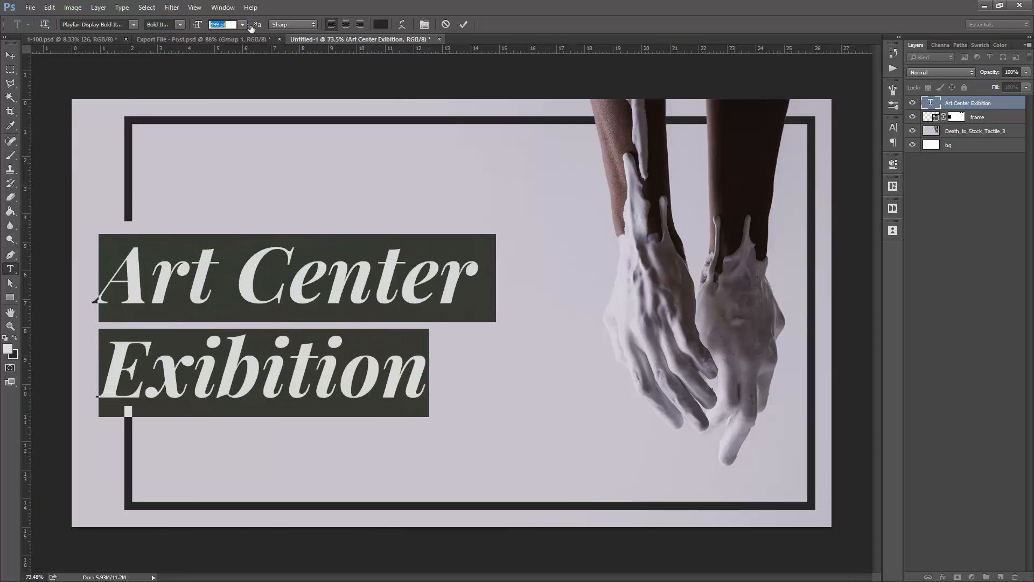
double_click(222, 24)
text(200)
key(Return)
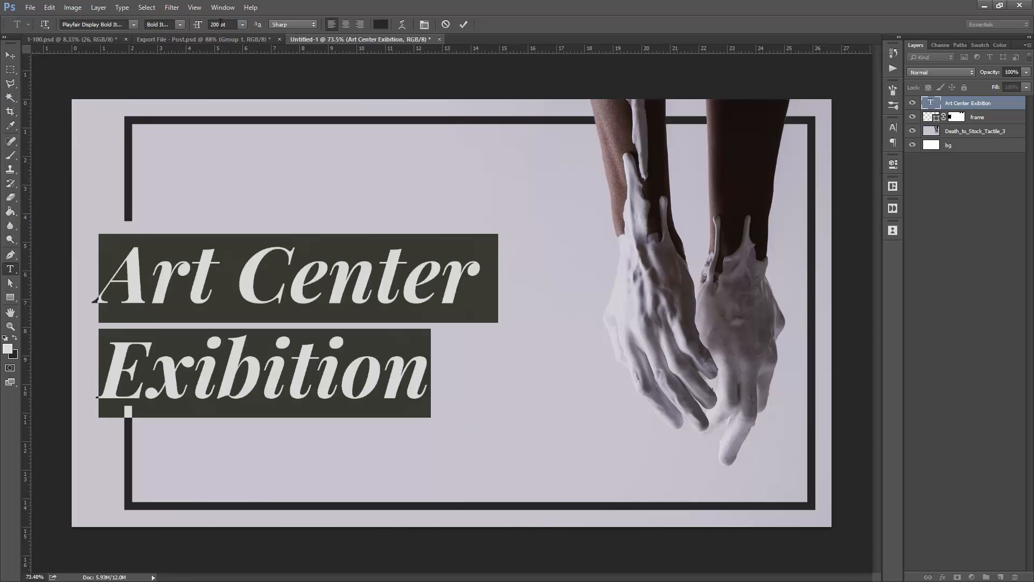
key(ctrl+Return)
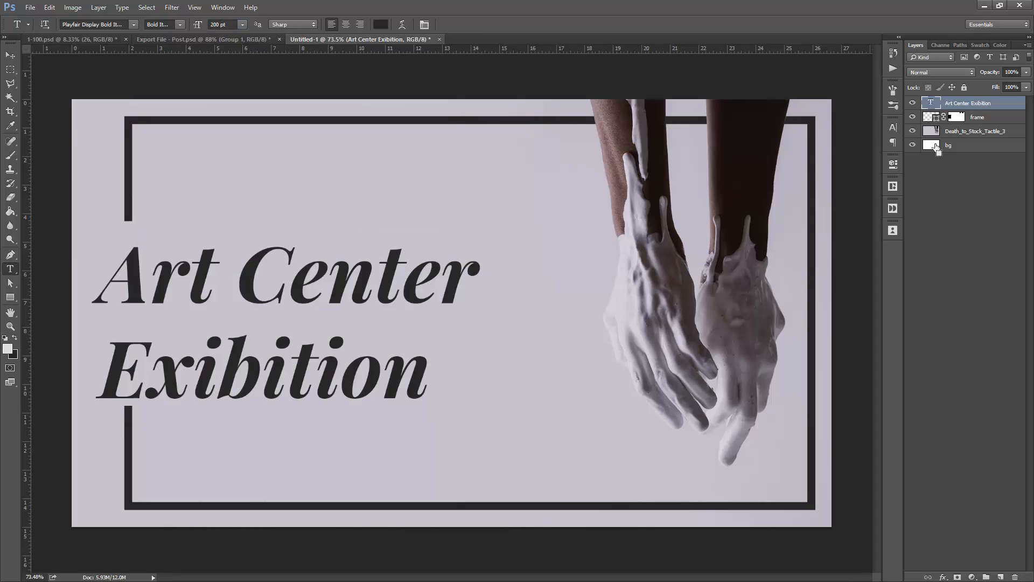
Step: Using the bg layer's outline as a selection, center the title vertically and align it to the canvas's left edge
ctrl+click(932, 145)
click(18, 55)
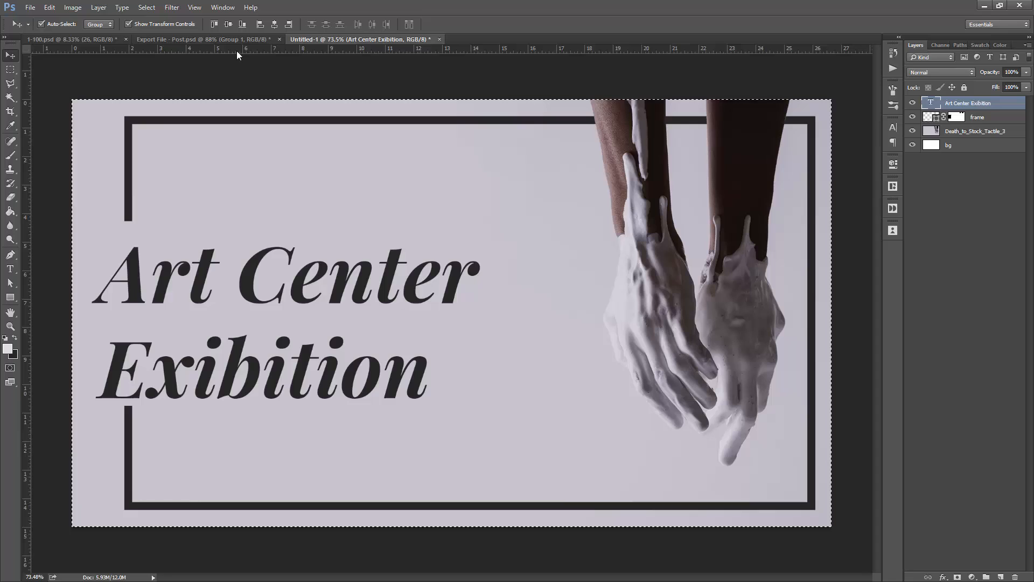
click(228, 24)
click(260, 24)
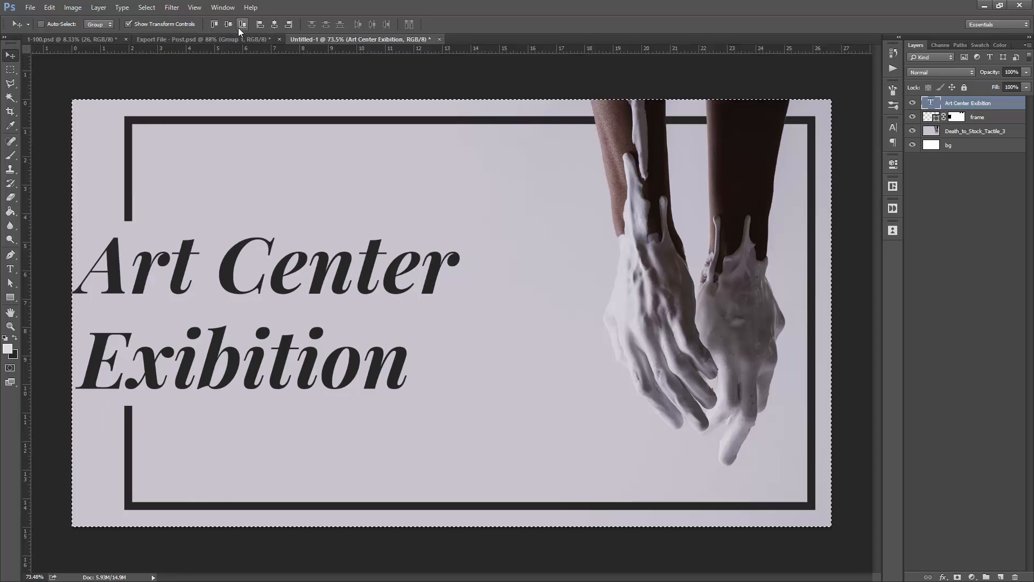
key(ctrl+d)
Step: Nudge the enlarged title about 60 px to the right to restore its margin from the canvas edge
key(shift+Right)
key(shift+Right)
key(shift+Right)
key(shift+Right)
key(shift+Right)
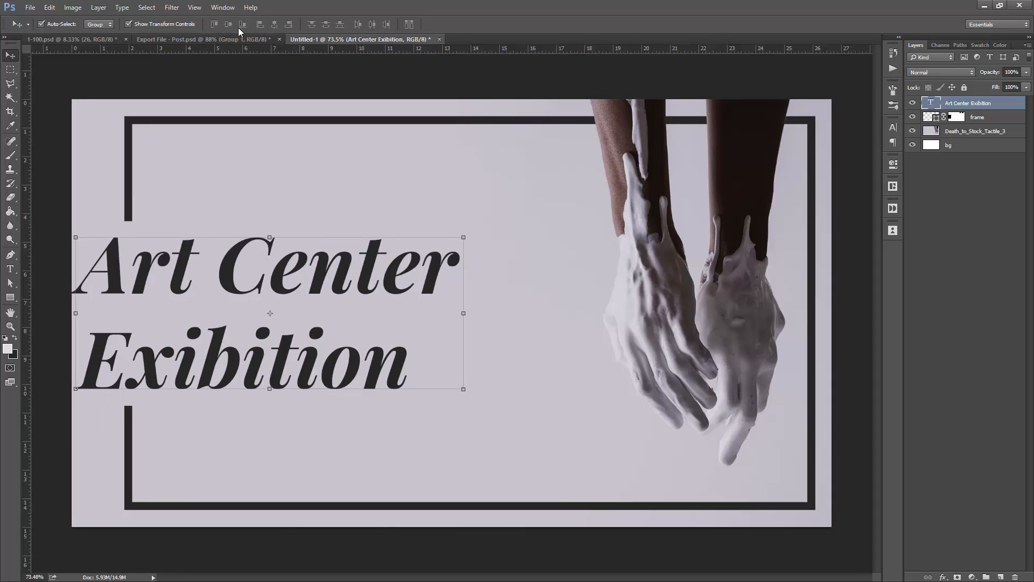
key(shift+Right)
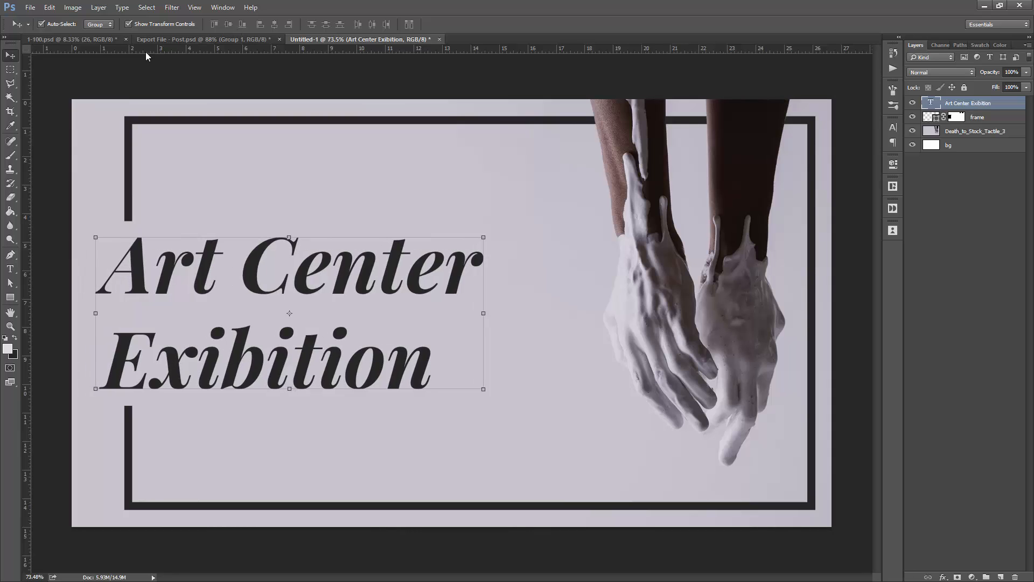
Step: Compare the finished landscape banner with the original design in Export File - Post.psd
key(m)
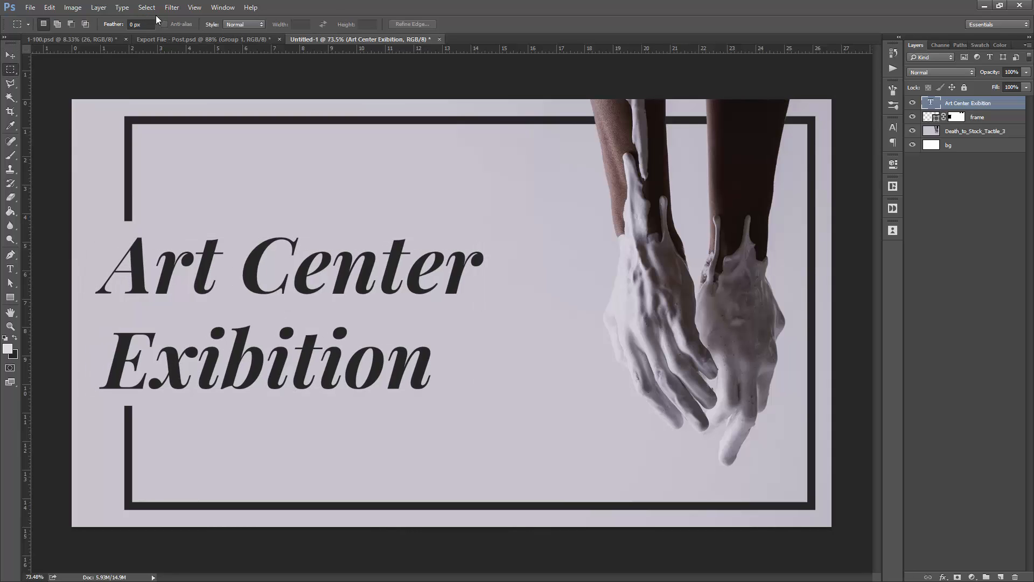
click(182, 38)
click(339, 38)
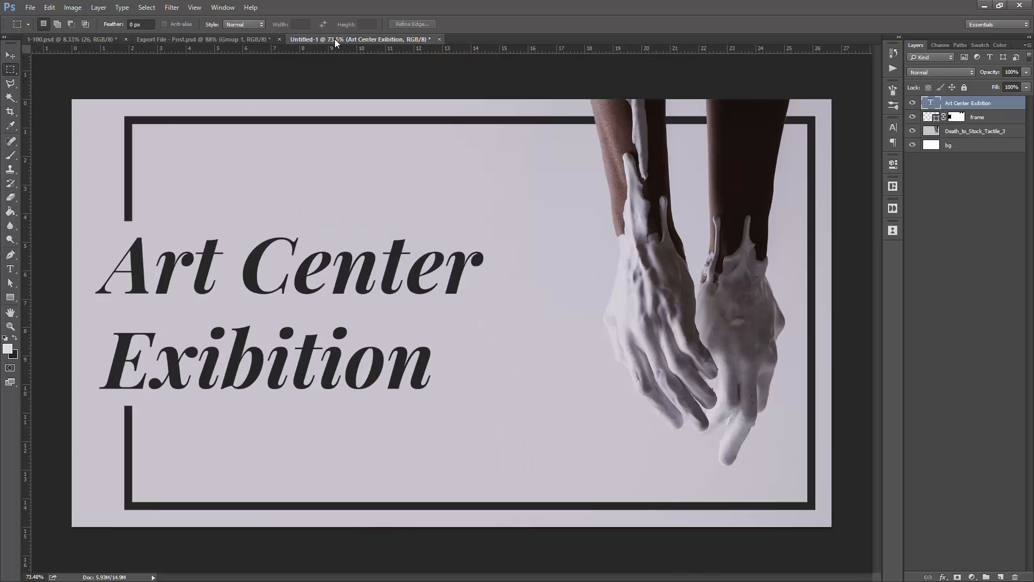
click(254, 39)
click(340, 39)
click(30, 7)
click(38, 18)
click(358, 232)
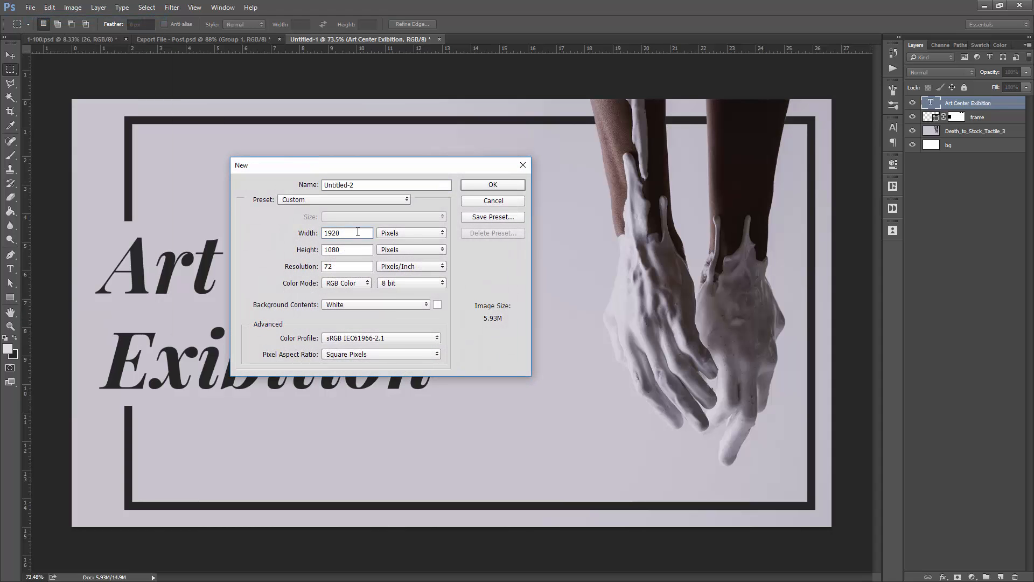
double_click(358, 231)
drag(368, 168, 620, 191)
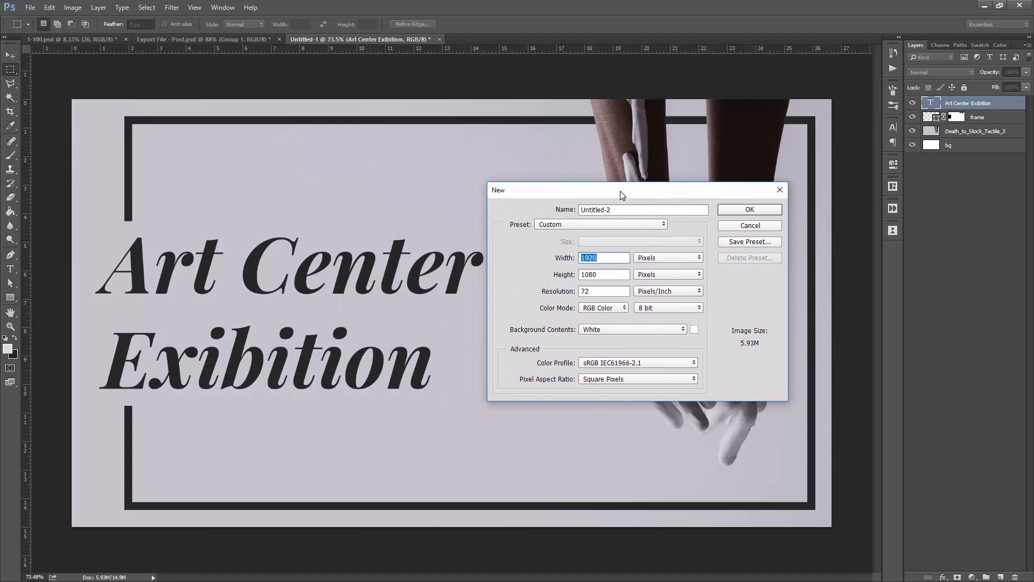
double_click(605, 274)
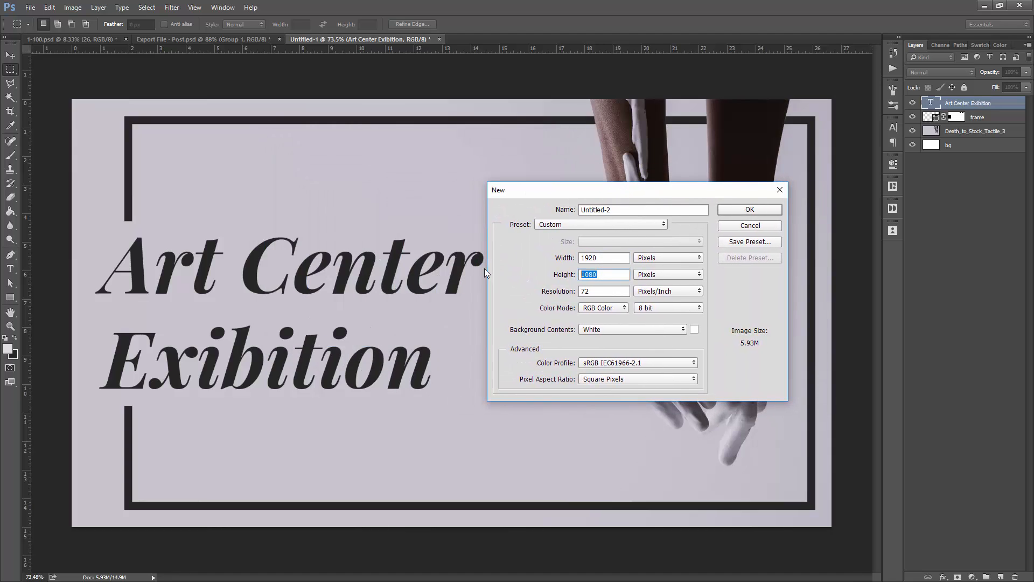
click(735, 225)
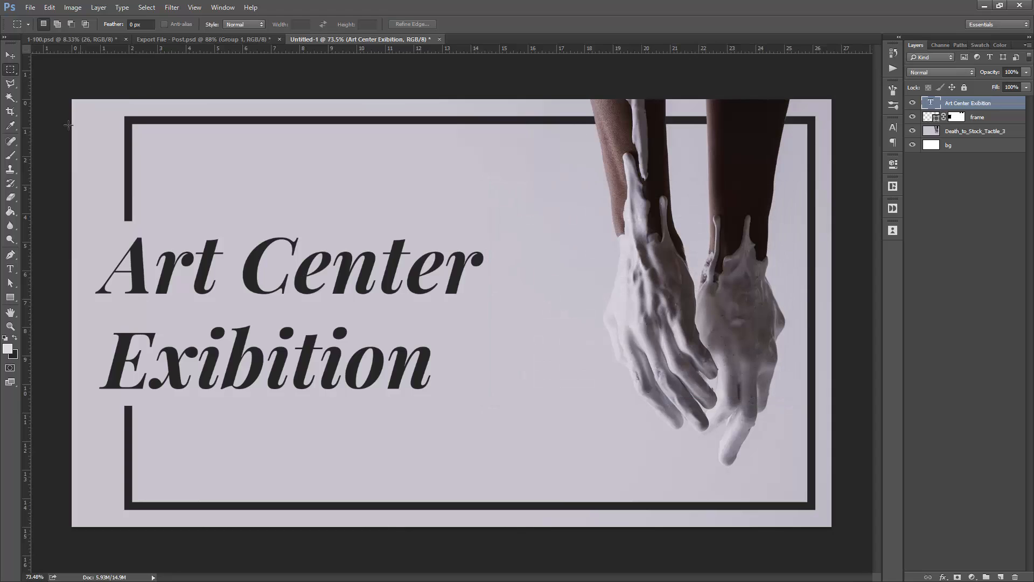
Step: Activate the Move tool and clear the layer selection
click(9, 56)
click(105, 73)
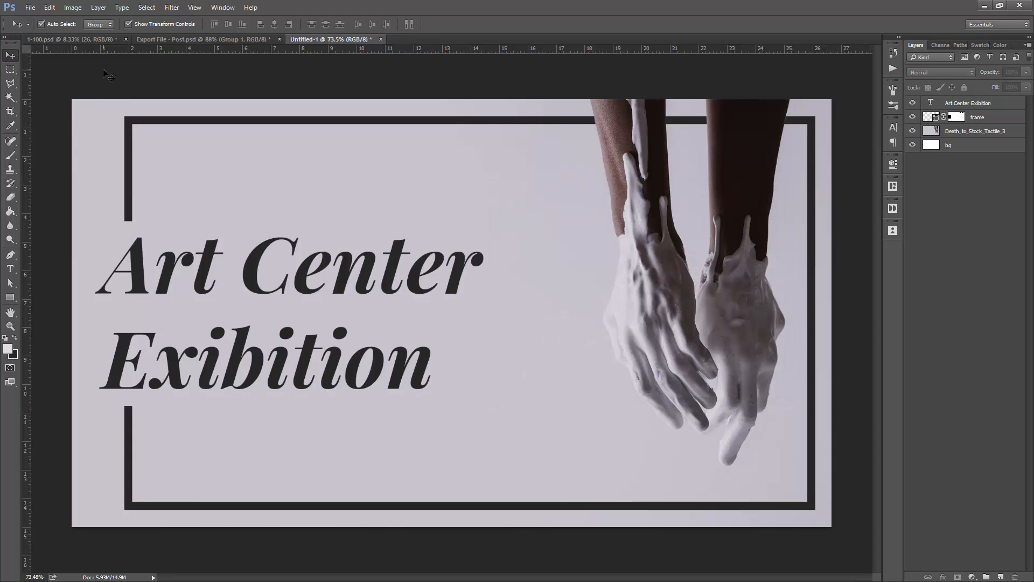